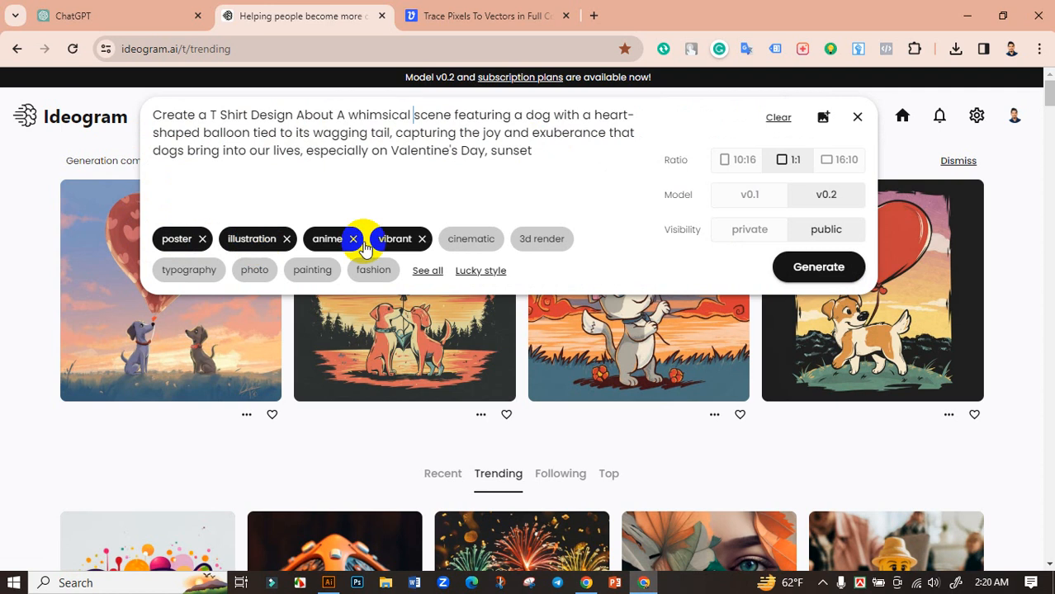
Step: Open the generated image of two dogs under a heart balloon with a crescent moon and save it as a JPG file
click(59, 171)
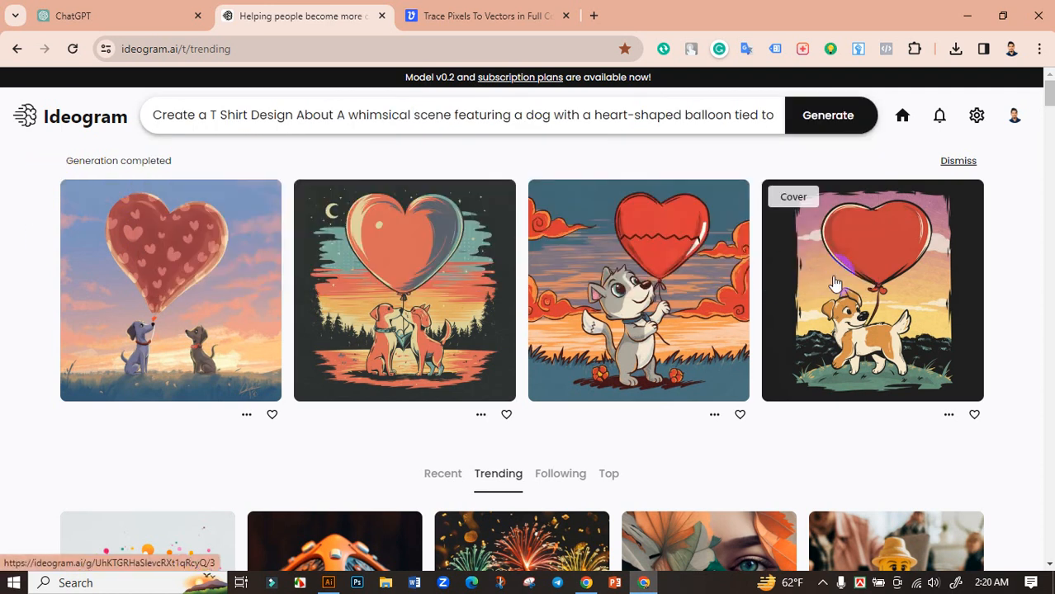
click(451, 278)
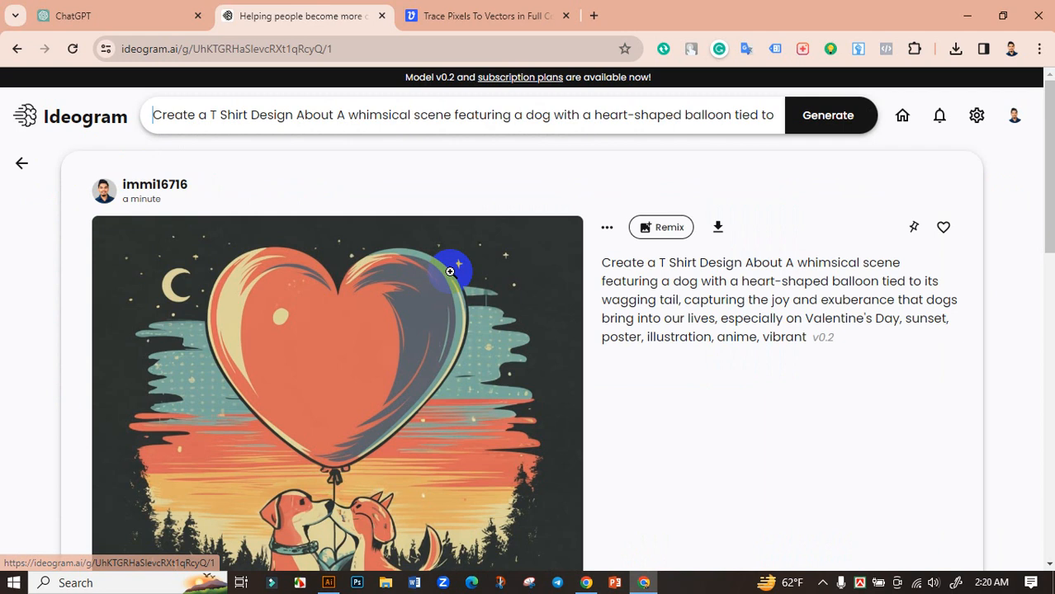
scroll(369, 261, down, 3)
right_click(369, 261)
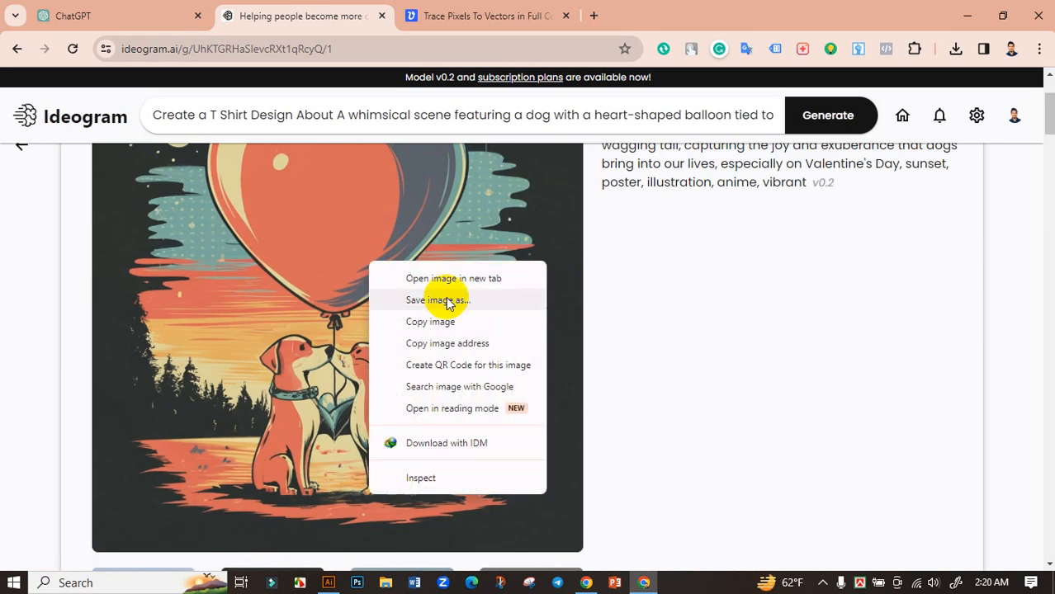
click(447, 299)
click(919, 545)
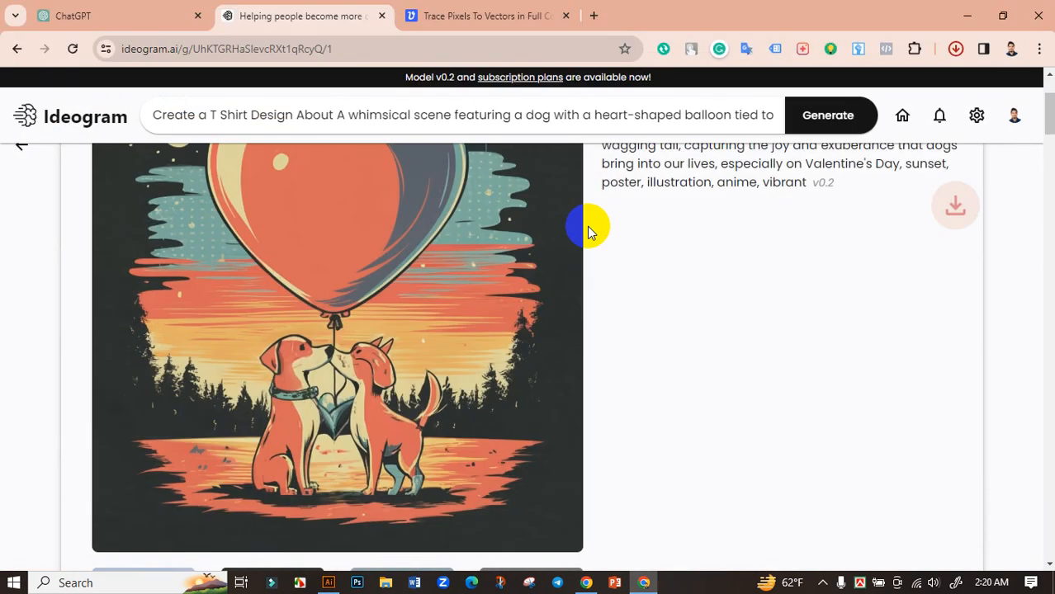
Step: Switch to Vectorizer.AI and upload 5dRuh__0S-SqgdAcGD7wGQ.jpg from the Downloads folder for vectorizing
click(462, 16)
click(375, 388)
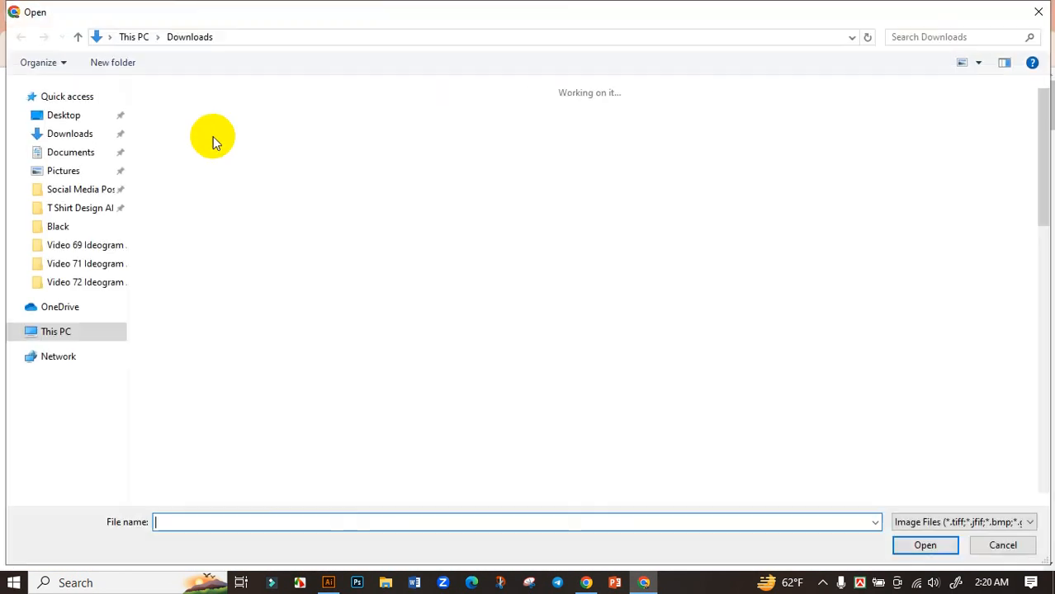
click(210, 138)
click(925, 546)
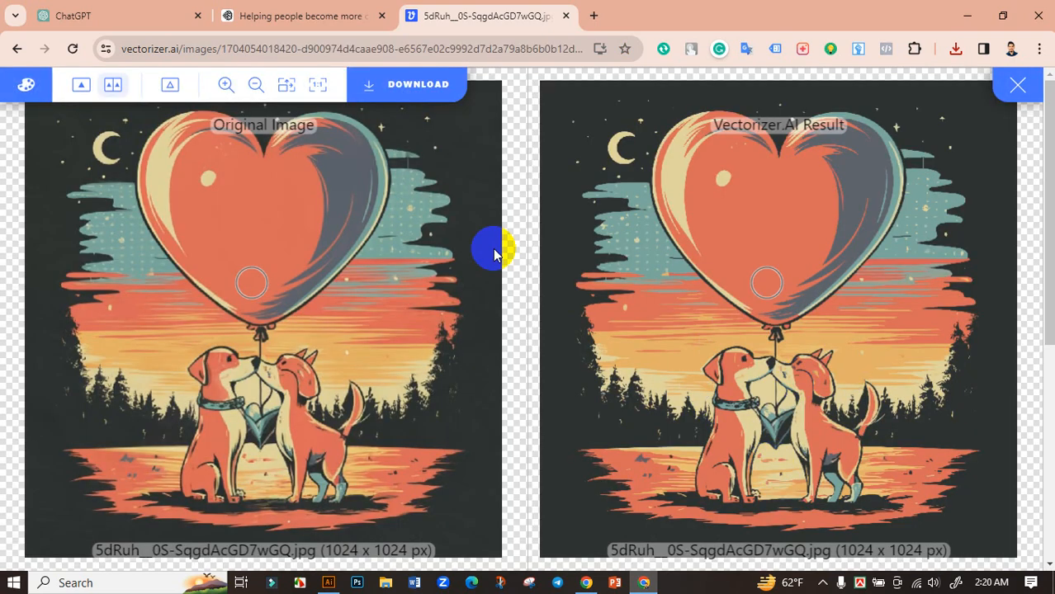
Step: Download the vectorized image in EPS format and show the downloaded file in its folder
click(422, 93)
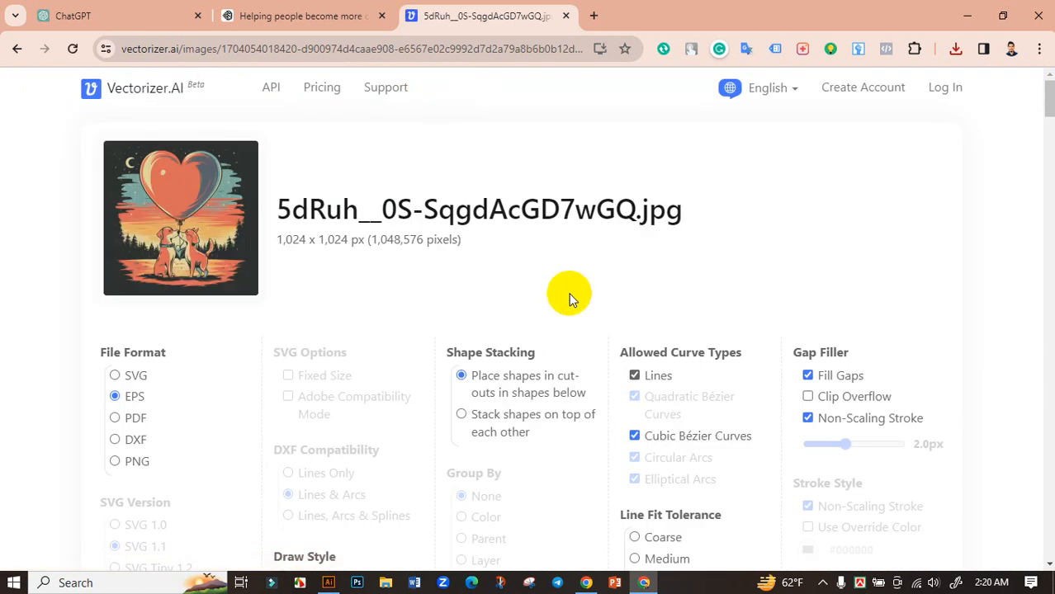
scroll(566, 295, down, 5)
click(509, 322)
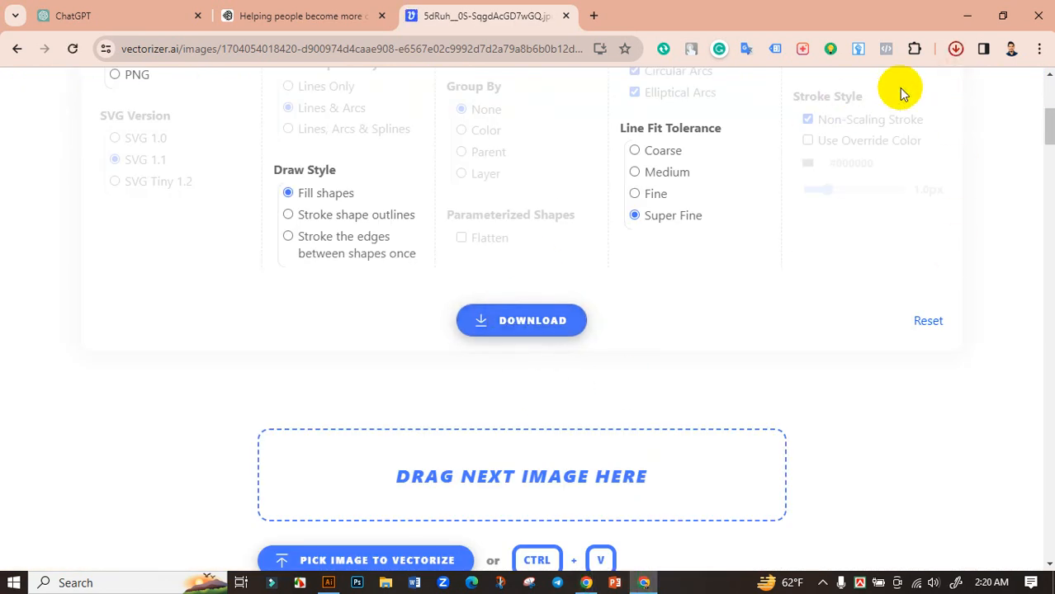
click(955, 49)
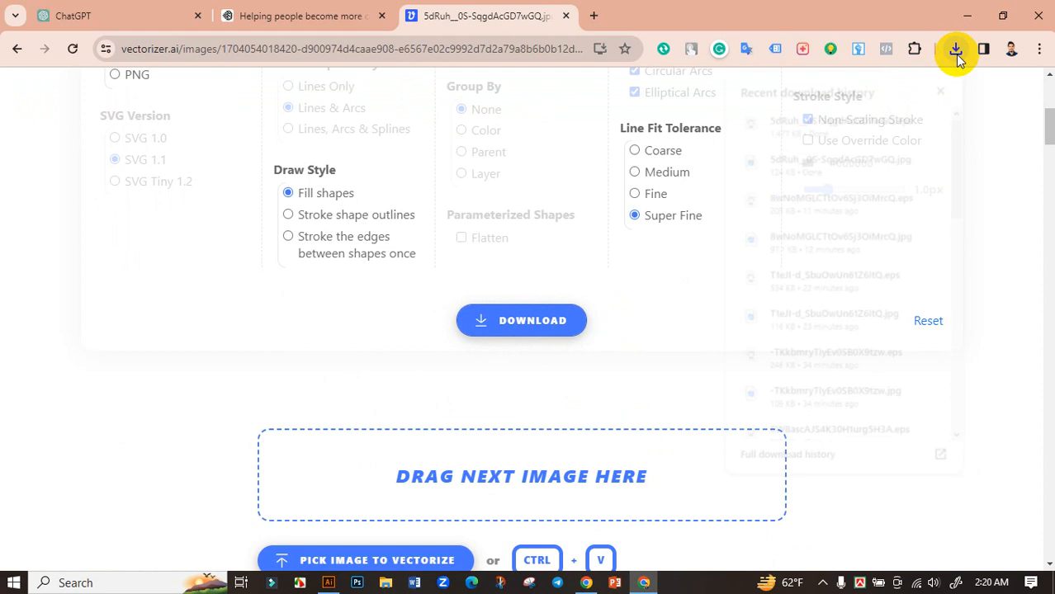
click(902, 117)
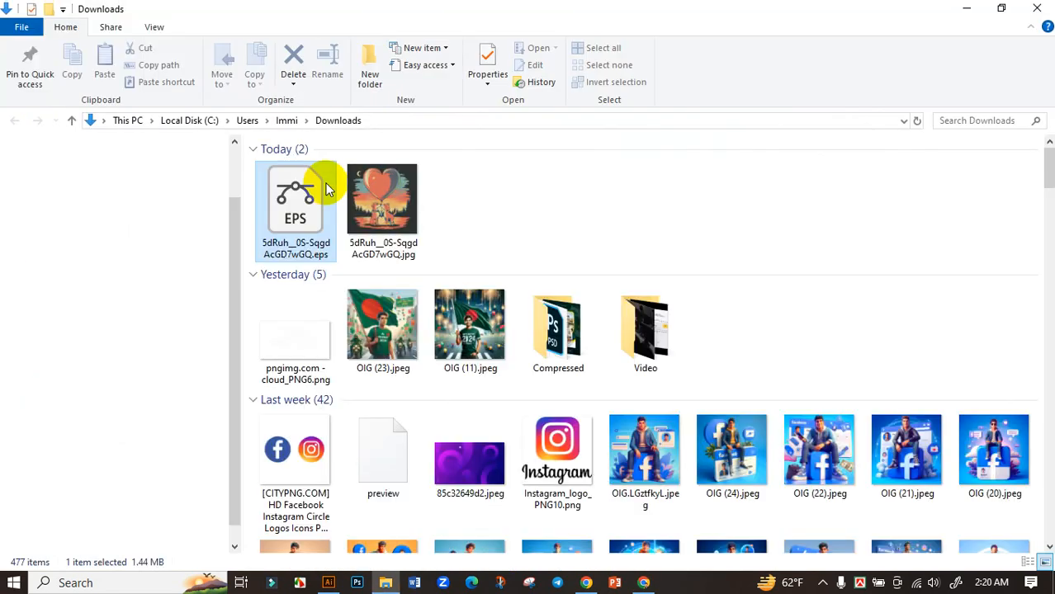
Step: Switch to Illustrator and create a new 11.9 x 17.9 in portrait document in RGB at 300 PPI
click(328, 583)
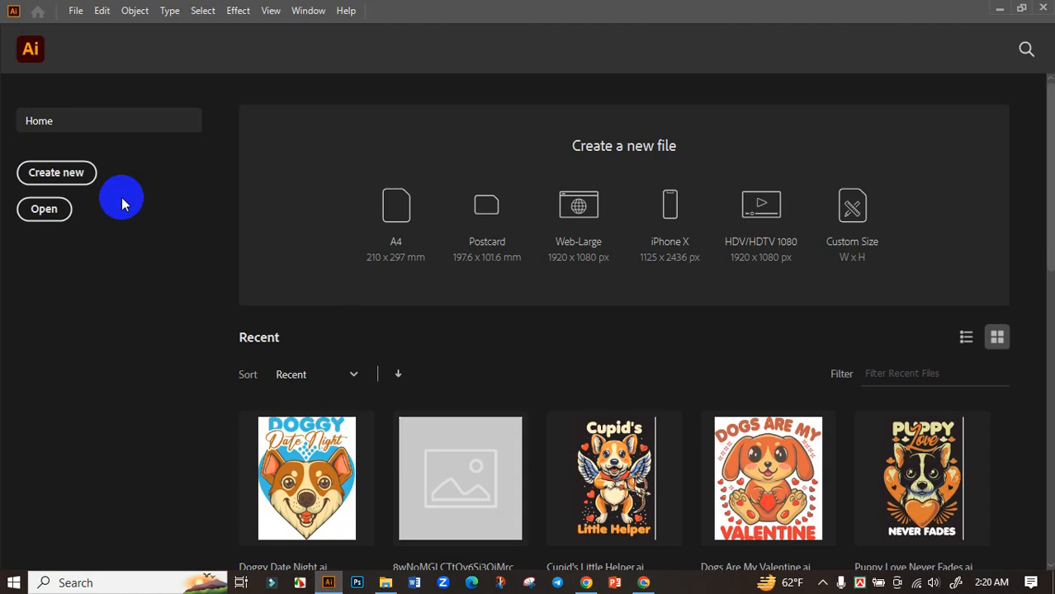
click(82, 172)
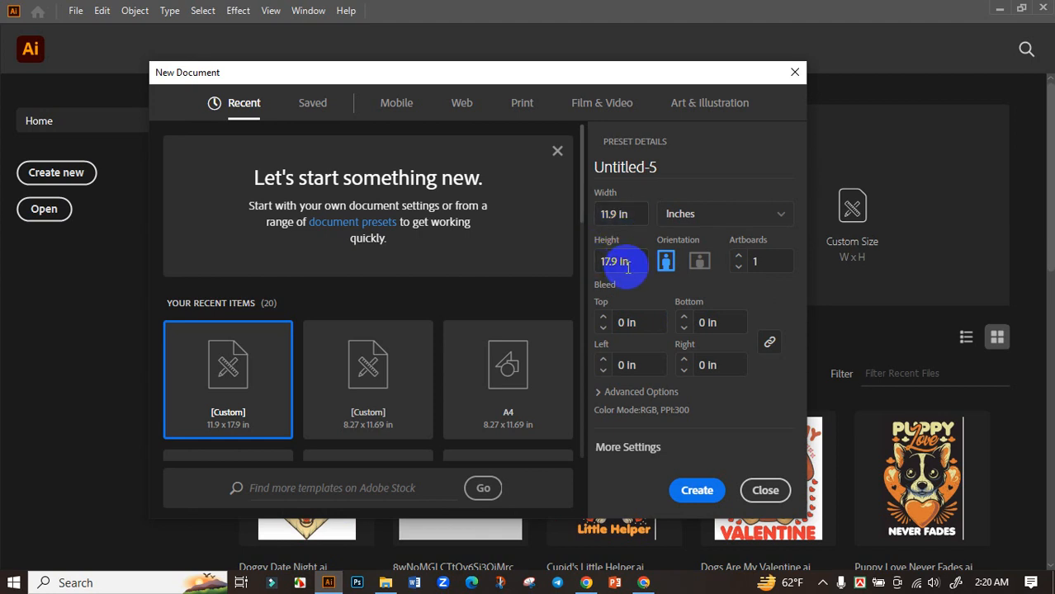
click(712, 491)
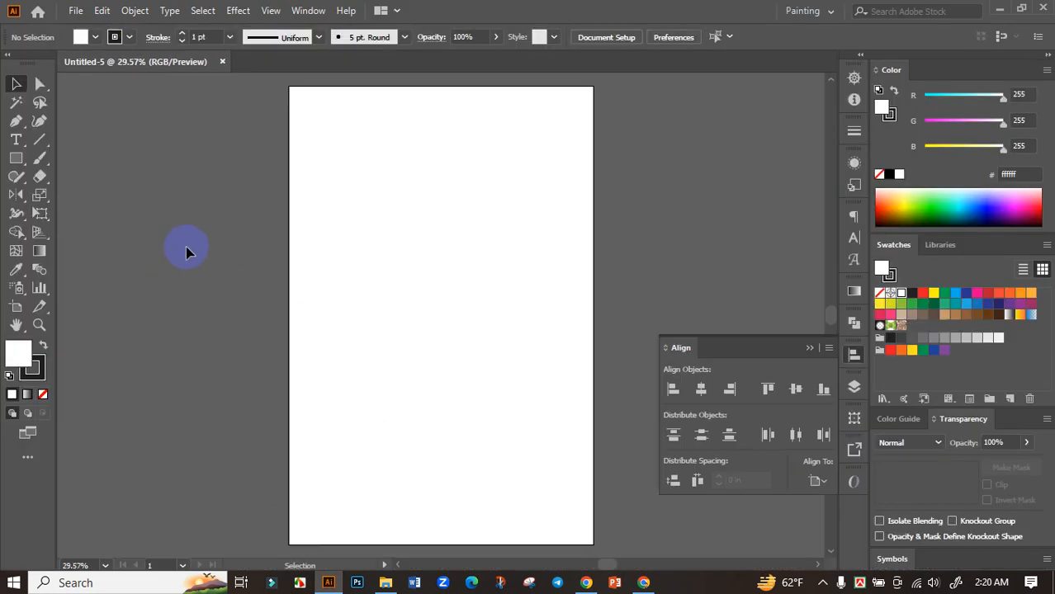
Step: Draw a rectangle covering the whole artboard and fill it with the black swatch (231f20)
click(16, 159)
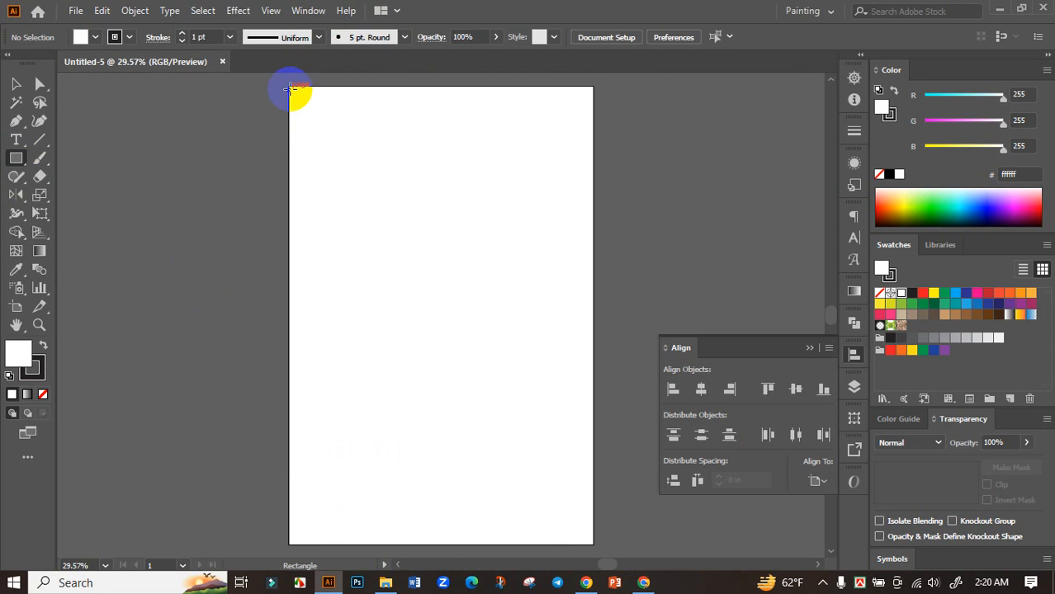
drag(292, 93, 593, 543)
click(921, 292)
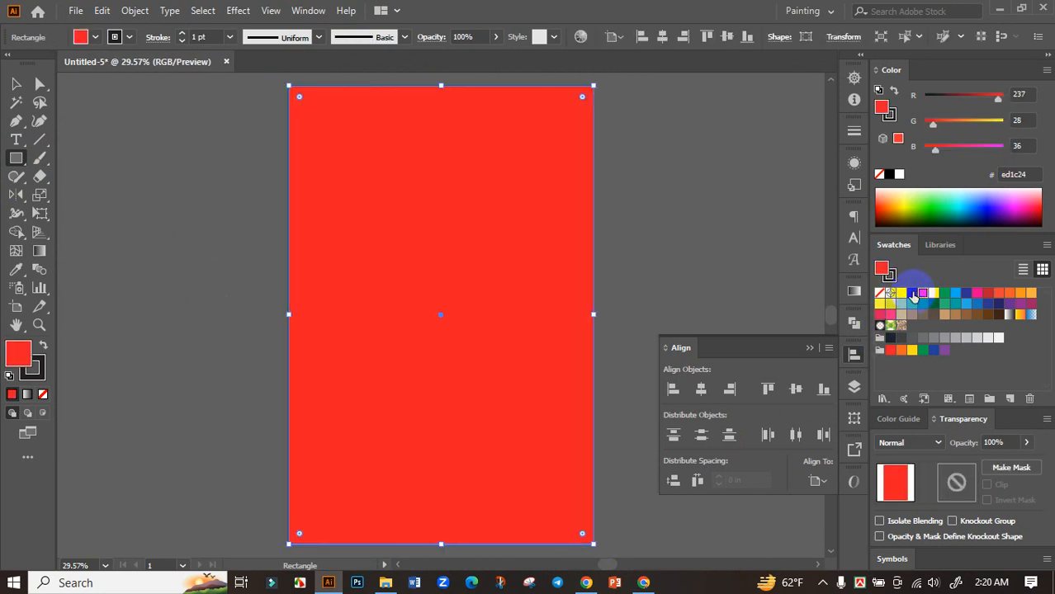
click(910, 292)
click(17, 84)
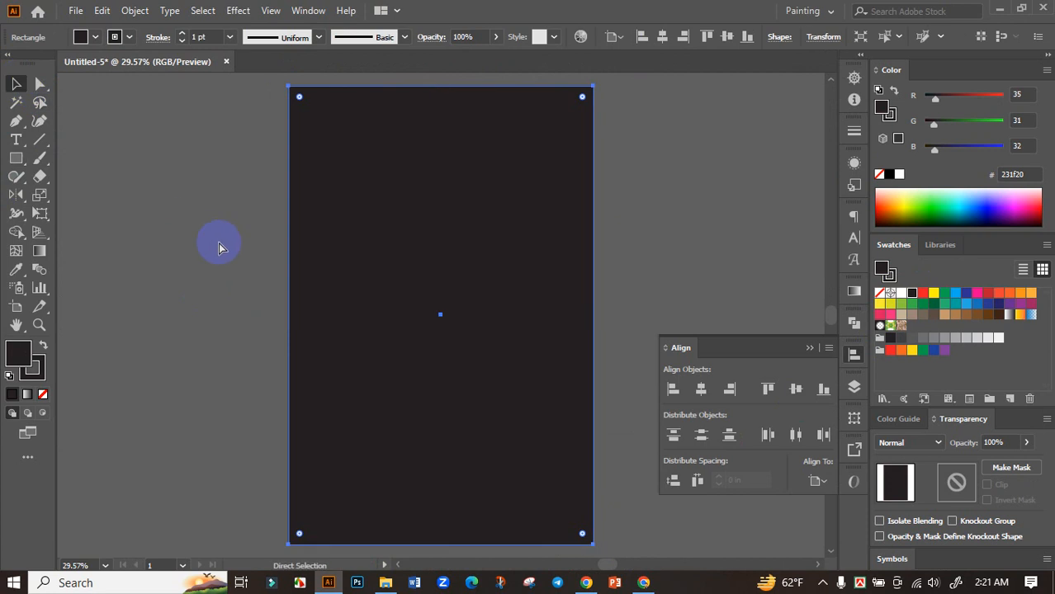
click(216, 245)
Step: Open 5dRuh__0S-SqgdAcGD7wGQ.eps from the Downloads folder in Illustrator and move its artwork off the white artboard
click(386, 583)
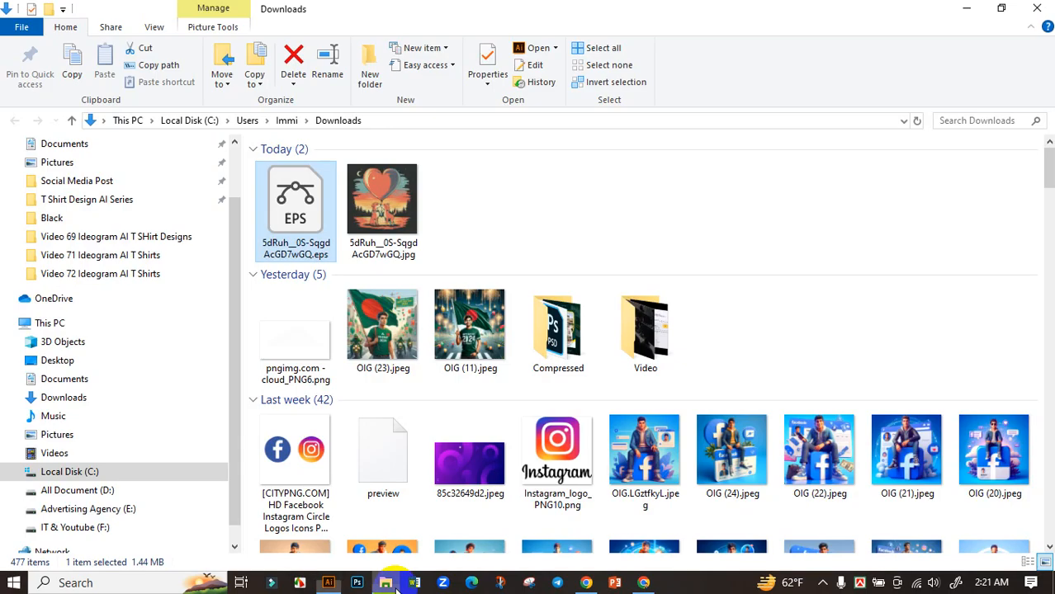
double_click(304, 203)
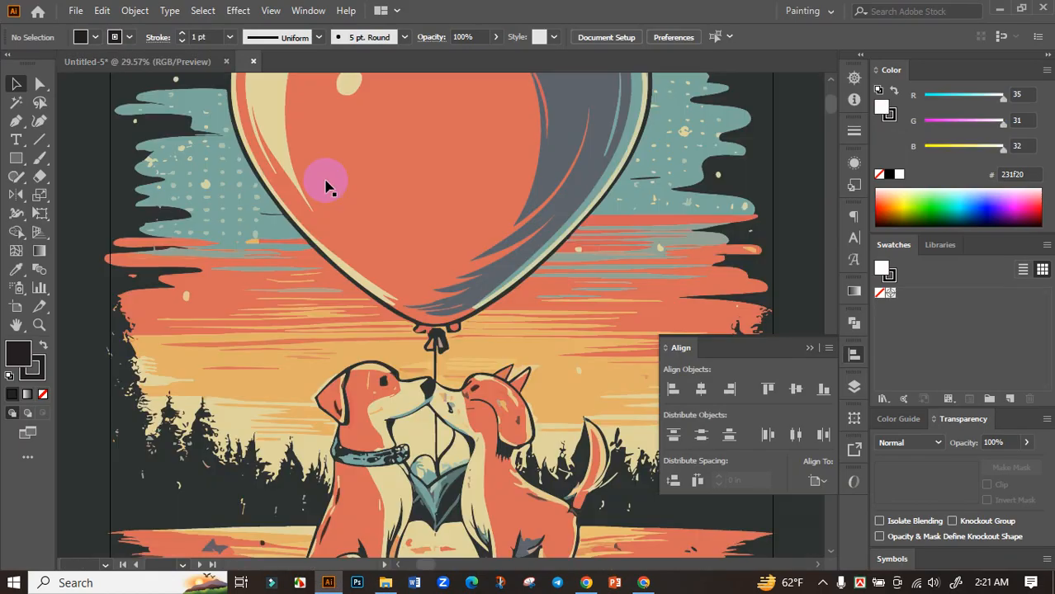
scroll(447, 439, down, 4)
drag(462, 418, 267, 343)
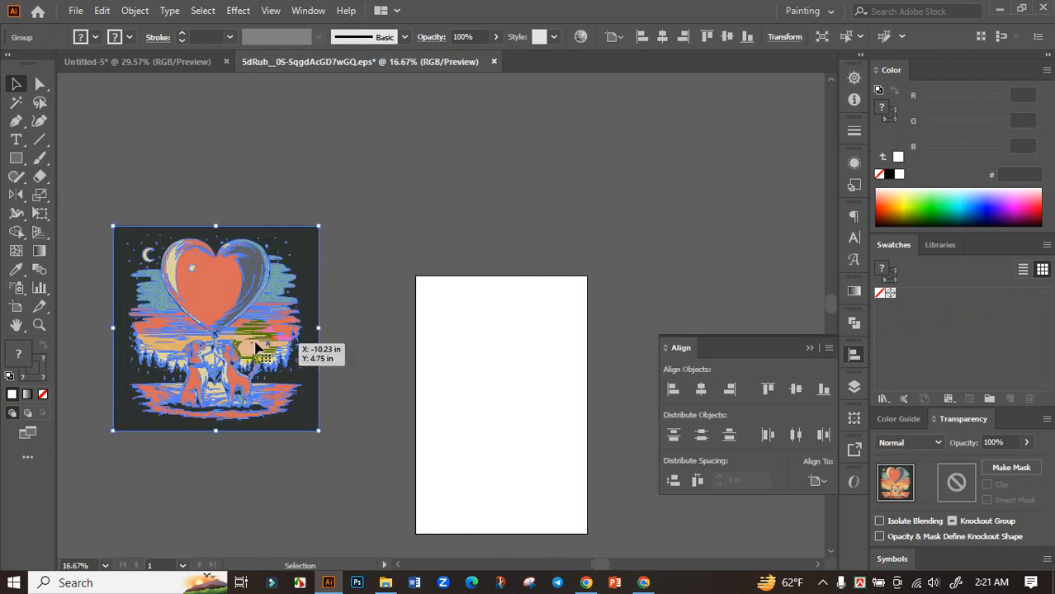
Step: Draw a line without fill beside the artwork and delete it together with all matching unfilled paths using the Magic Wand
click(39, 140)
drag(340, 192, 372, 358)
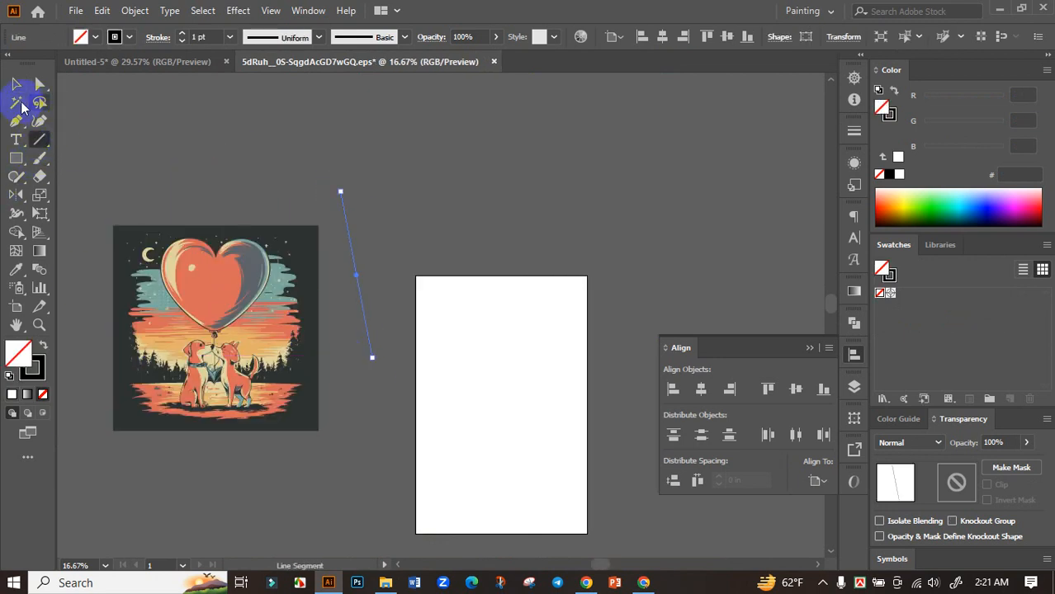
click(17, 102)
click(346, 221)
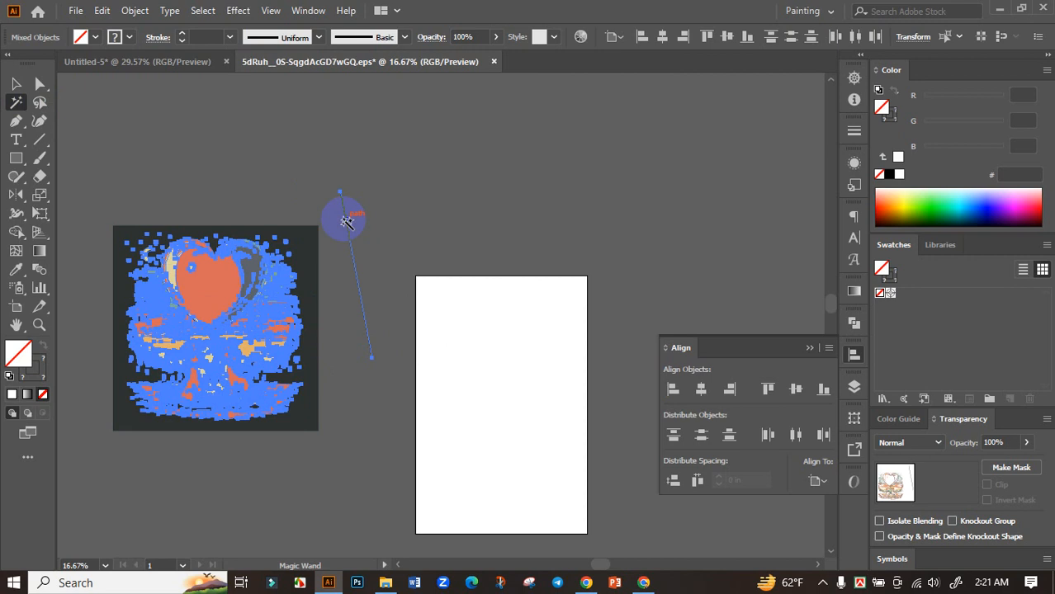
key(Delete)
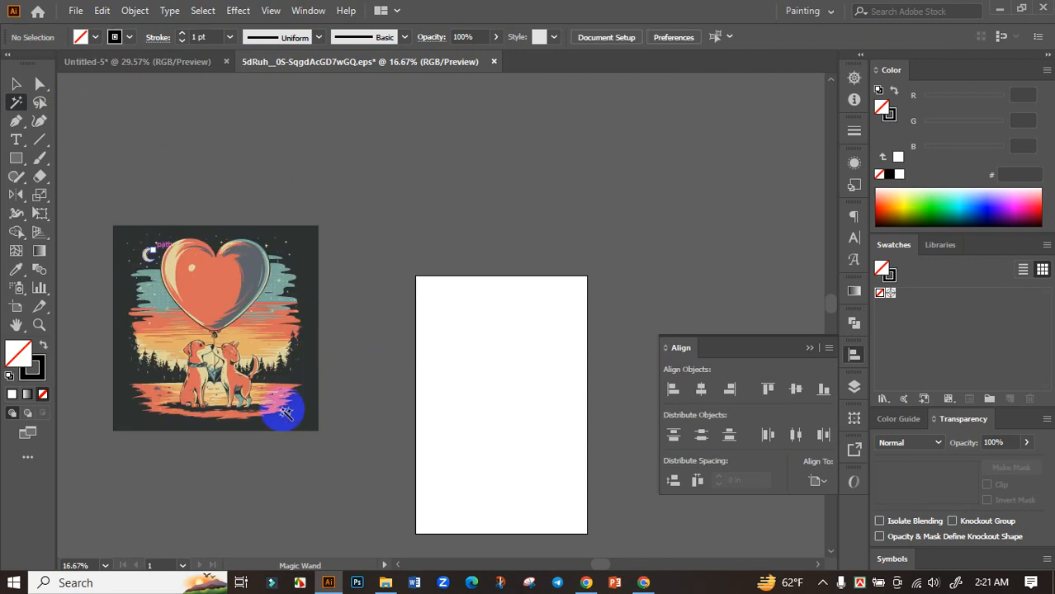
Step: Ungroup the vector artwork and delete its dark square background
click(71, 175)
click(16, 83)
drag(248, 330, 393, 329)
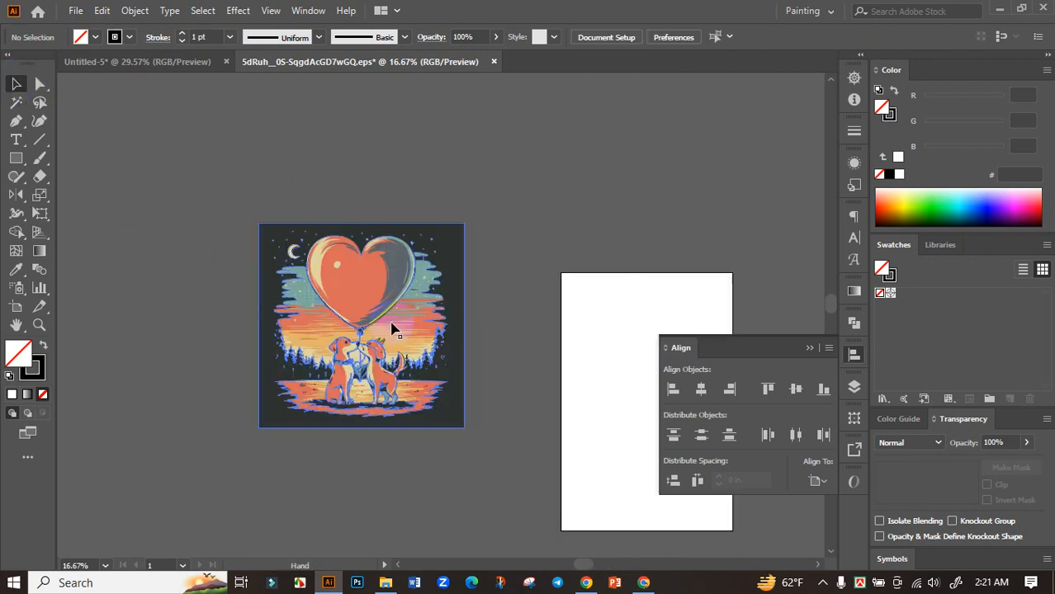
scroll(393, 329, up, 1)
right_click(413, 318)
click(465, 180)
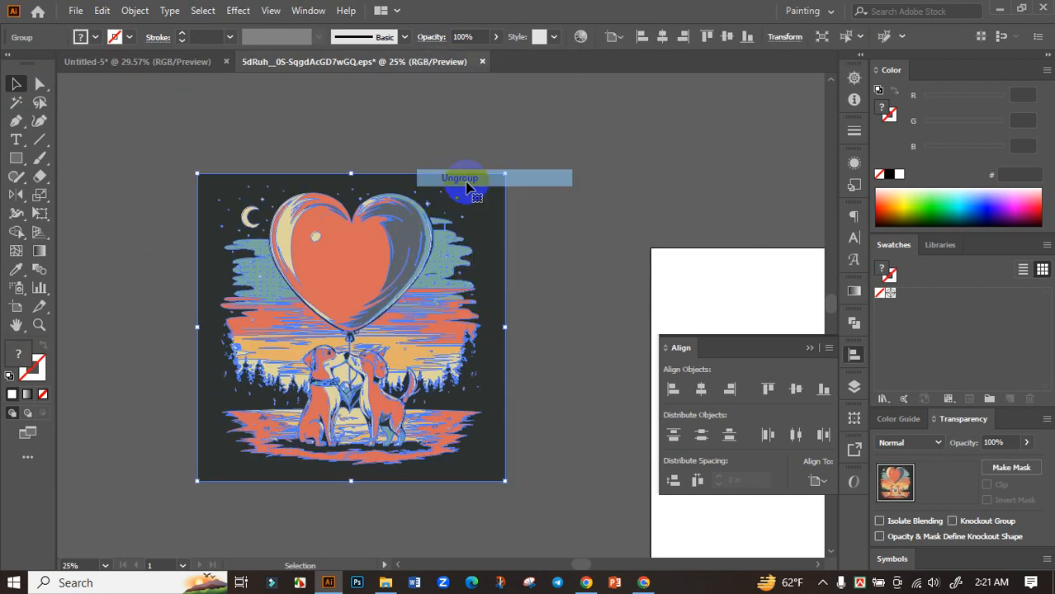
click(494, 220)
key(Delete)
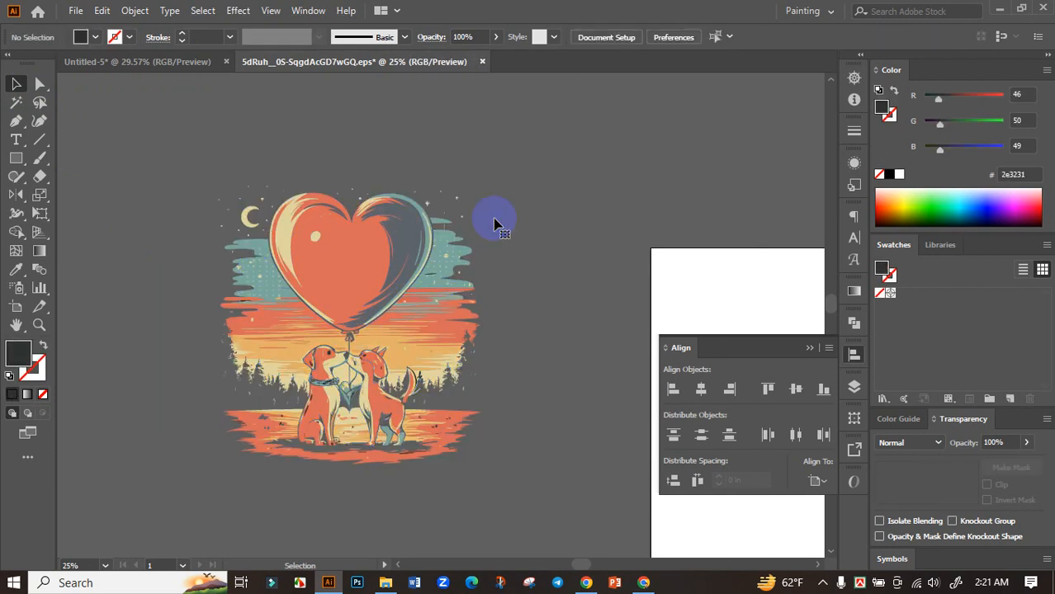
Step: Delete the grey shading shape (5e636b) from the heart balloon
scroll(428, 241, up, 2)
click(400, 238)
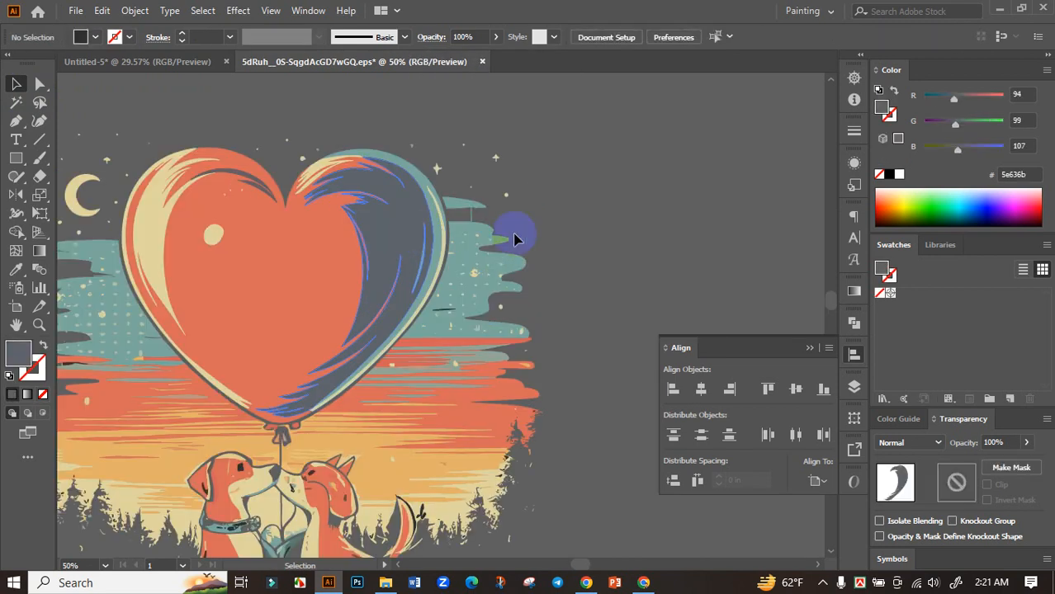
click(552, 239)
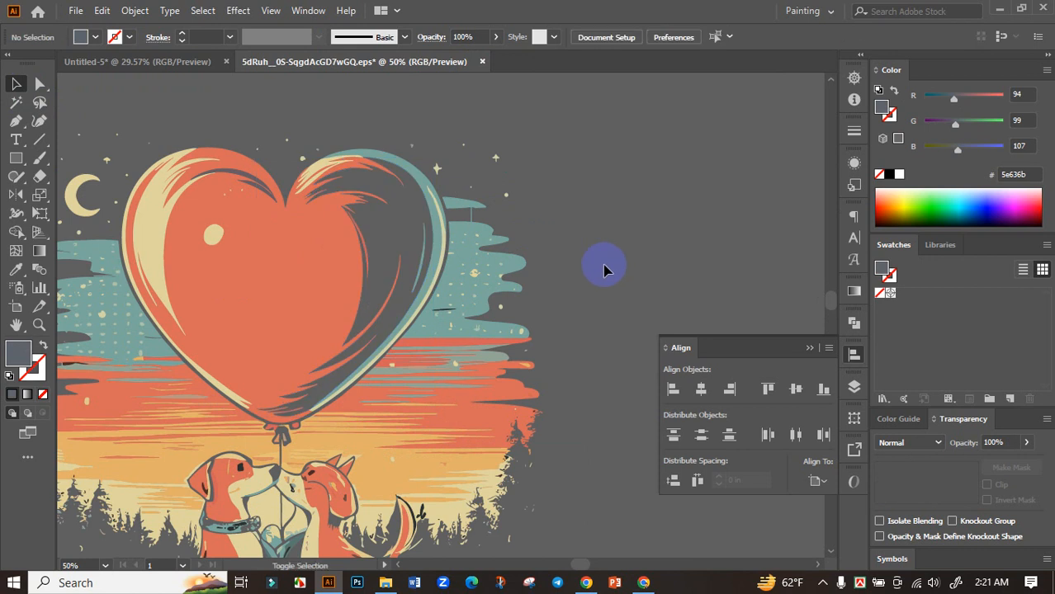
Step: Group the whole dog and balloon artwork and move it onto the black rectangle in the Untitled-5 document
scroll(603, 268, down, 2)
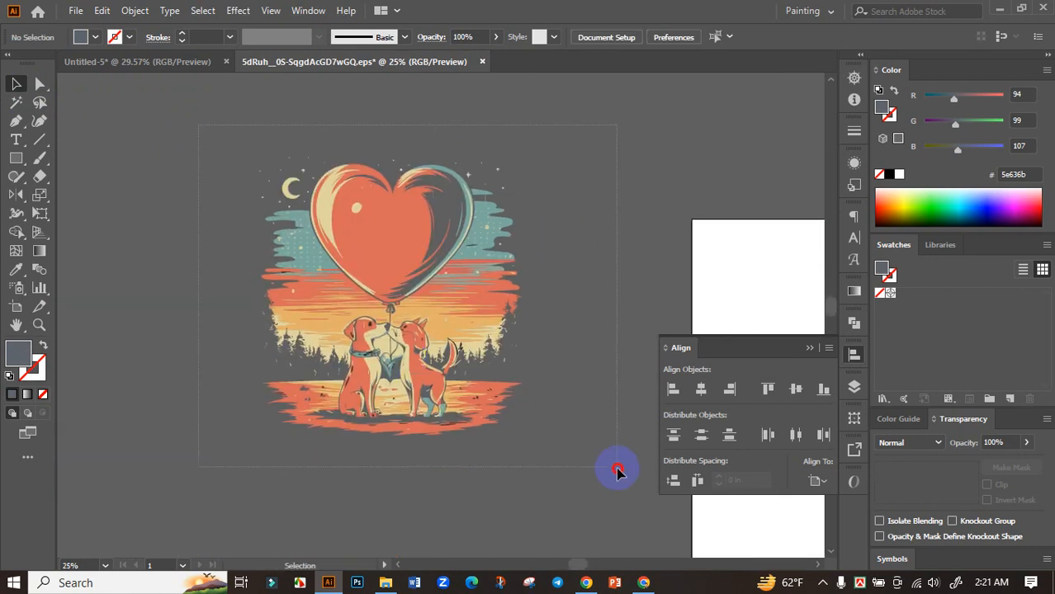
key(ctrl+a)
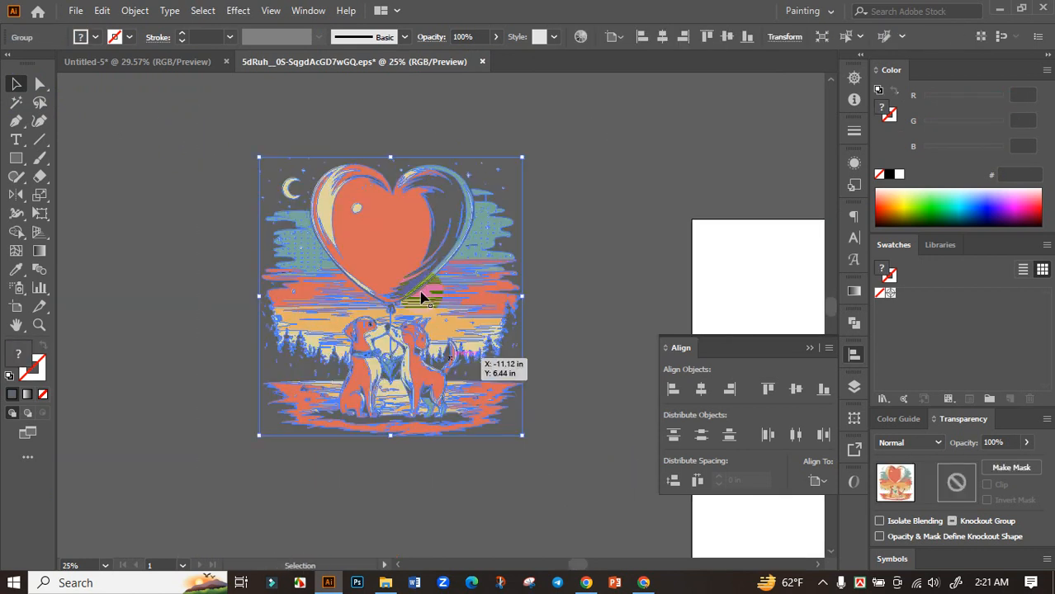
drag(421, 299, 536, 302)
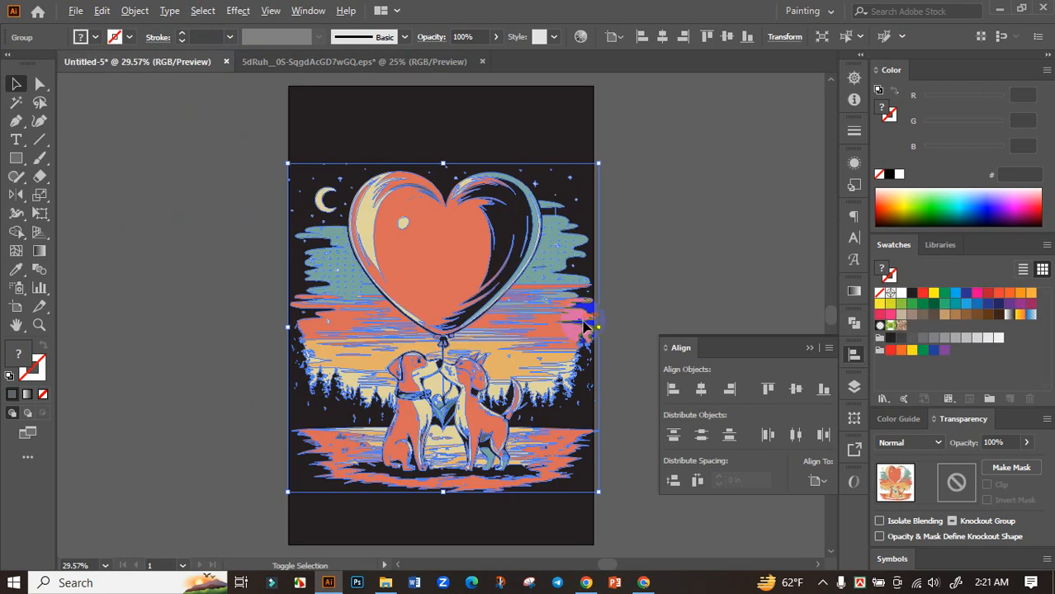
Step: Scale the artwork down slightly to fit within the black rectangle and center it horizontally and vertically on the artboard
drag(601, 326, 582, 327)
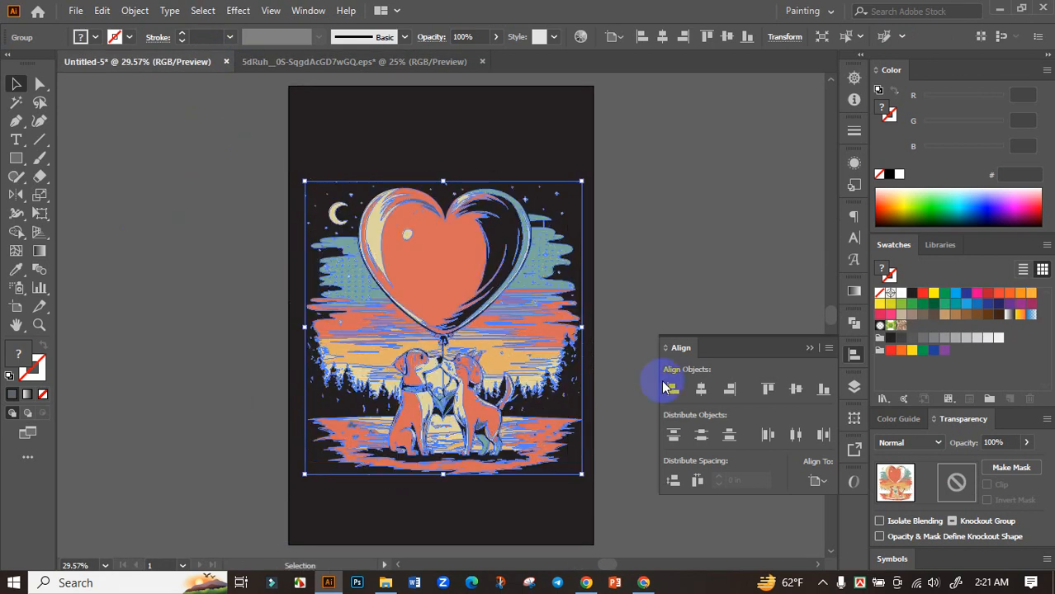
click(699, 392)
click(796, 394)
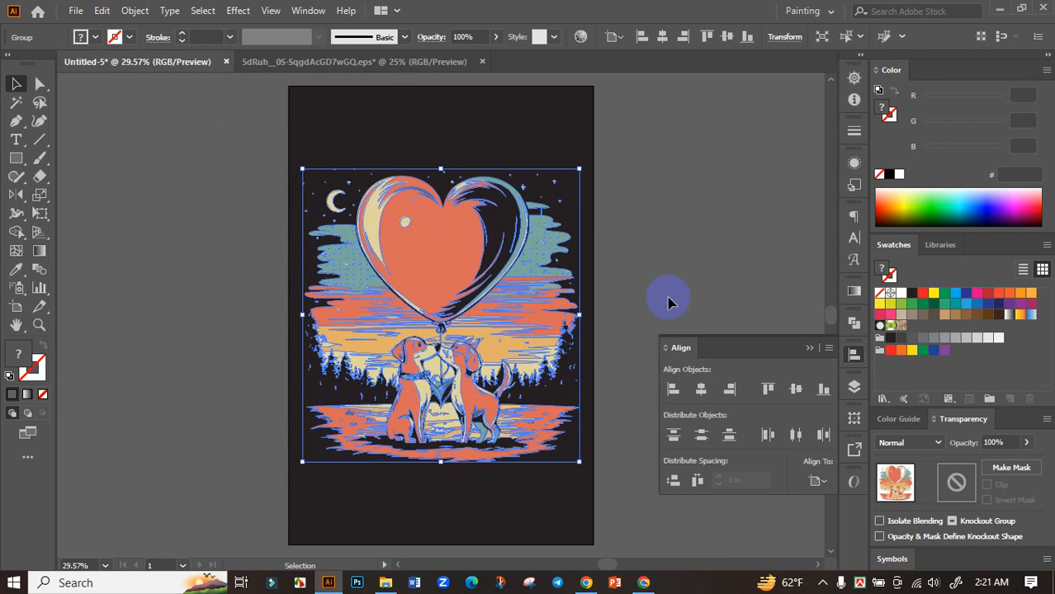
click(668, 300)
drag(662, 278, 639, 295)
click(505, 311)
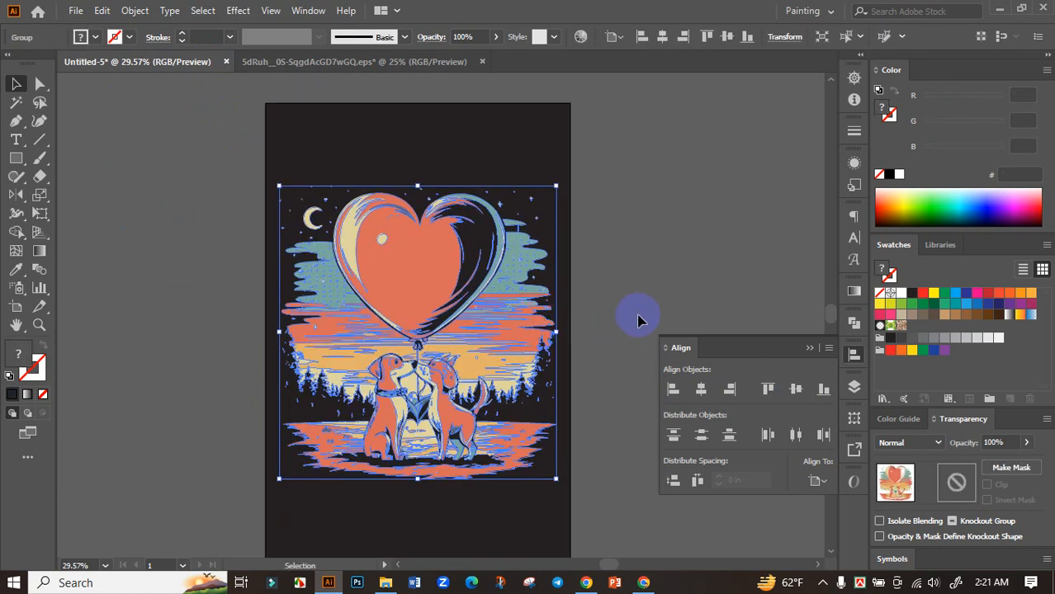
drag(610, 332, 519, 423)
click(701, 390)
click(796, 390)
click(616, 305)
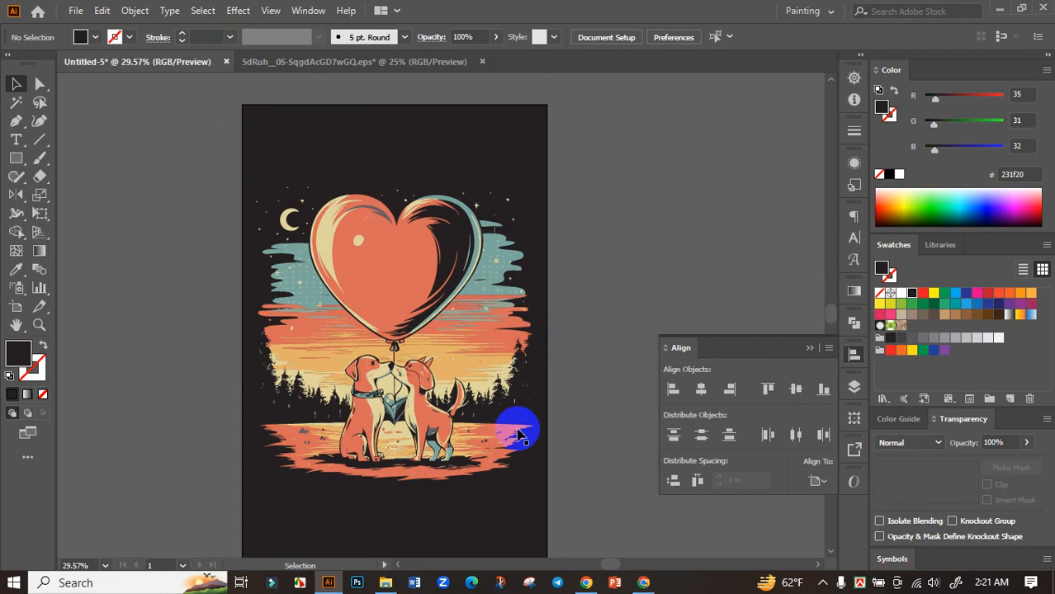
Step: Copy the slogan "Love You, Furry Much." from ChatGPT, add it as text beside the Illustrator artboard and enlarge it
click(643, 583)
click(156, 7)
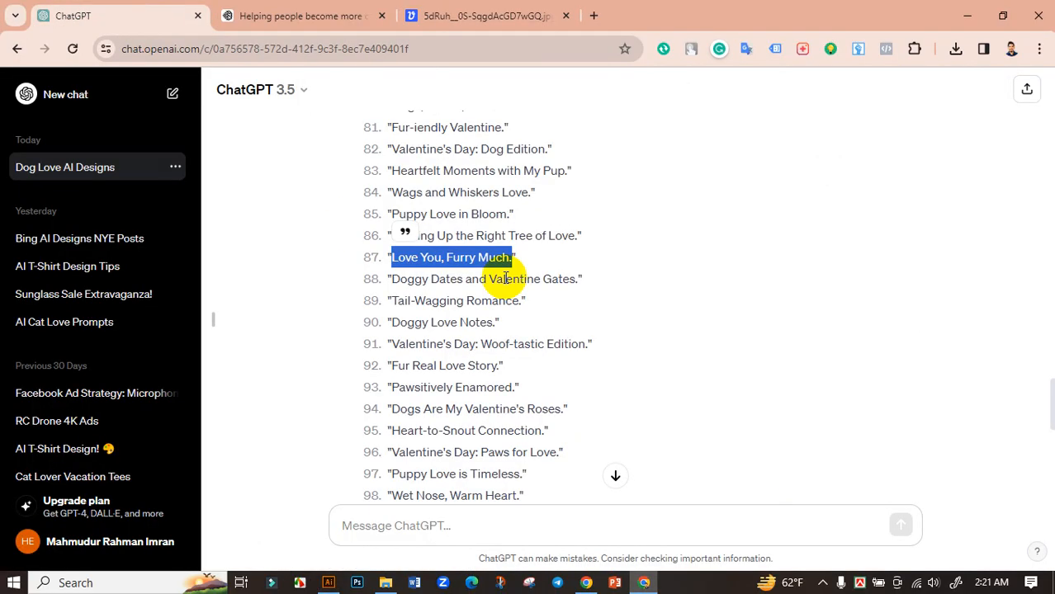
right_click(491, 265)
click(512, 277)
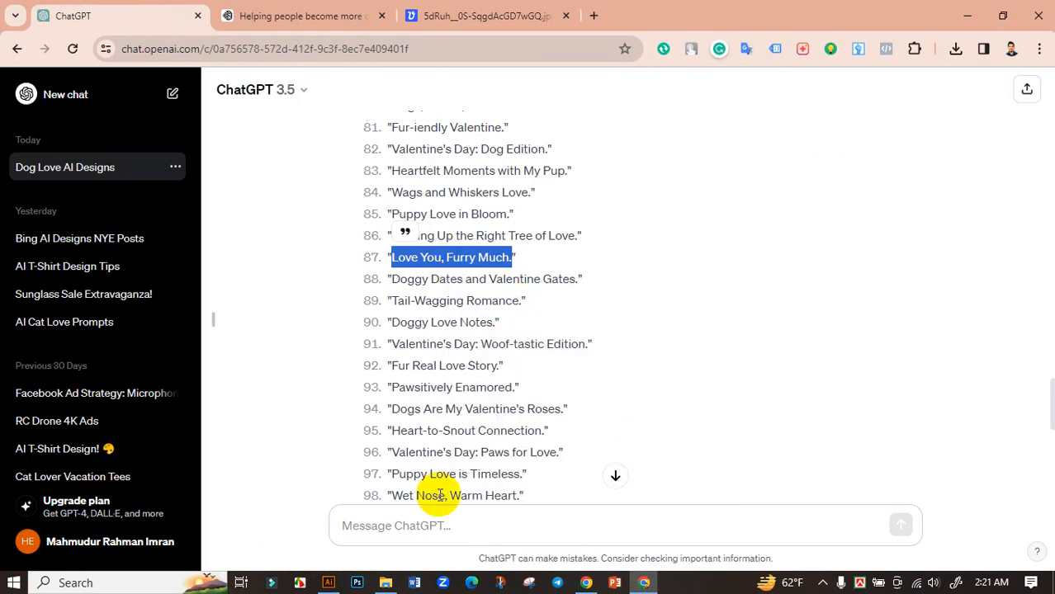
click(329, 580)
drag(589, 264, 376, 292)
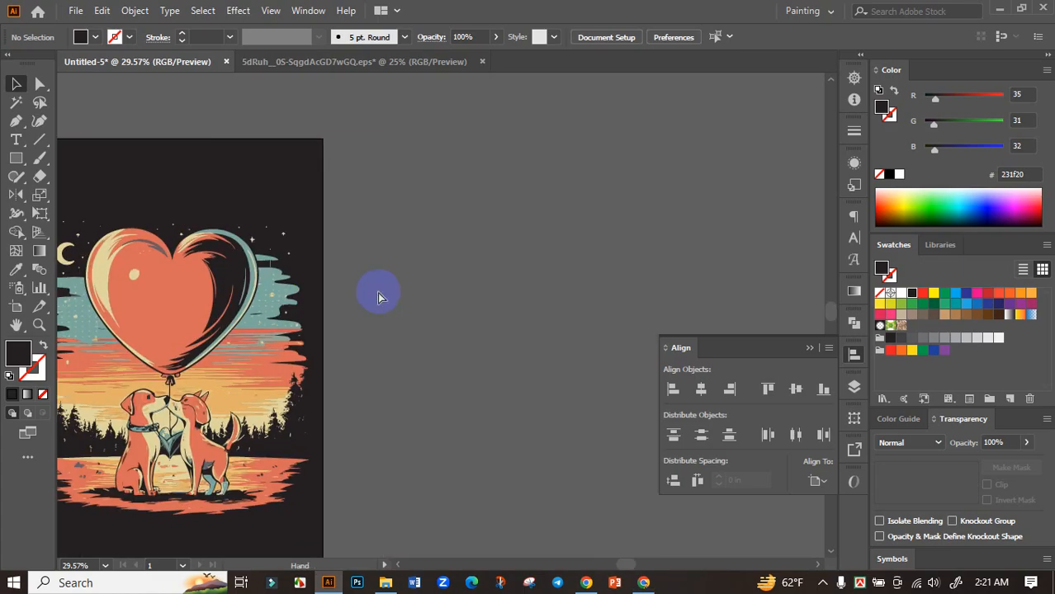
text(Love You, Furry Much.)
drag(463, 322, 628, 338)
Step: Split "Love You" out of the slogan into its own text object above the remaining text
double_click(475, 329)
drag(505, 324, 372, 323)
key(ctrl+c)
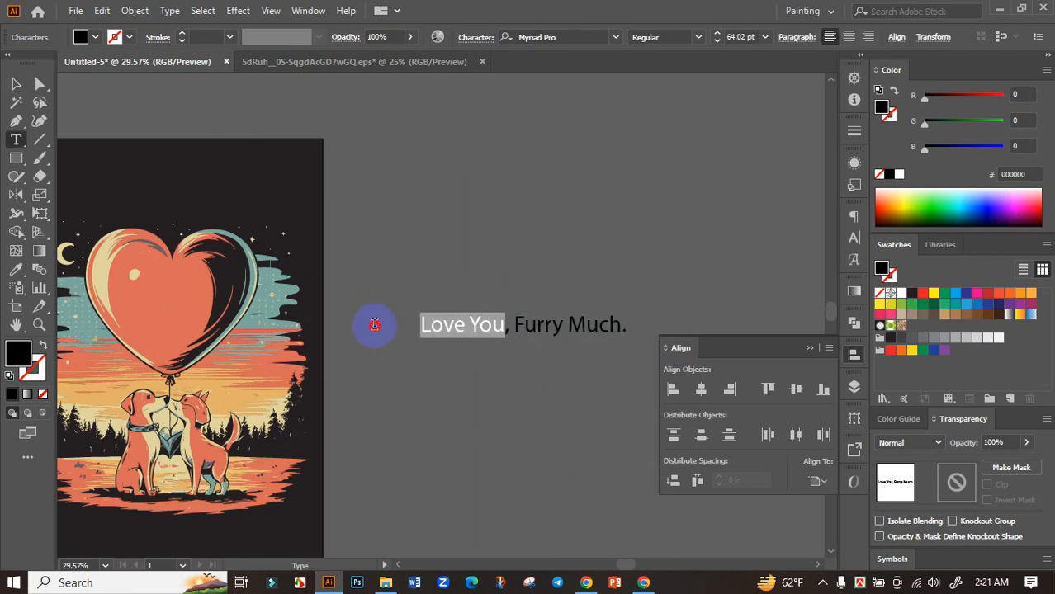
key(BackSpace)
click(16, 84)
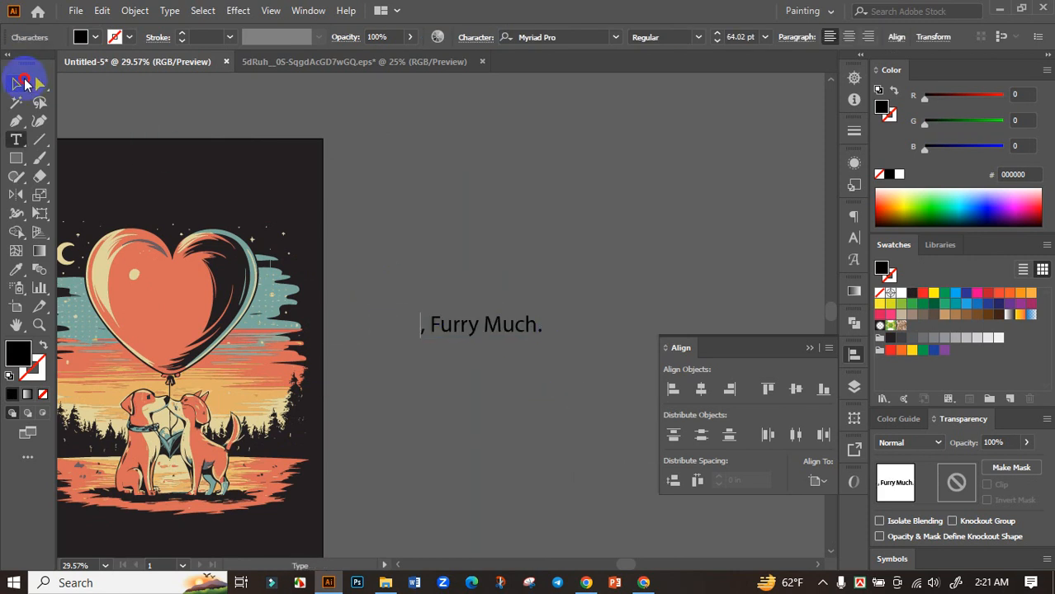
click(438, 235)
key(ctrl+v)
drag(439, 303, 495, 233)
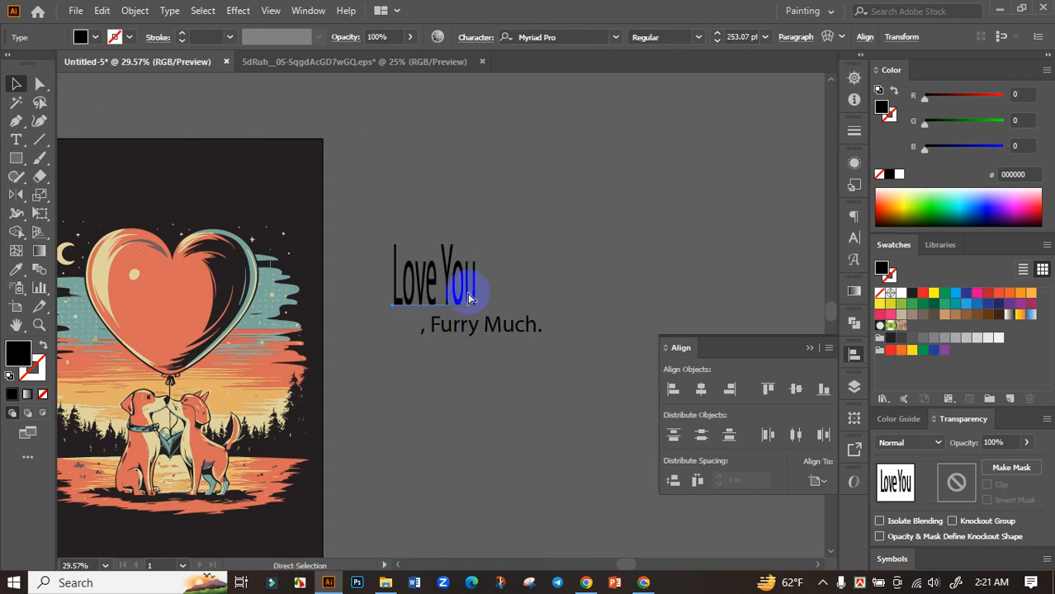
key(ctrl+z)
drag(446, 311, 511, 239)
Step: Remove the leading comma and the final period from the lower text so it reads "Furry Much"
click(435, 320)
double_click(430, 326)
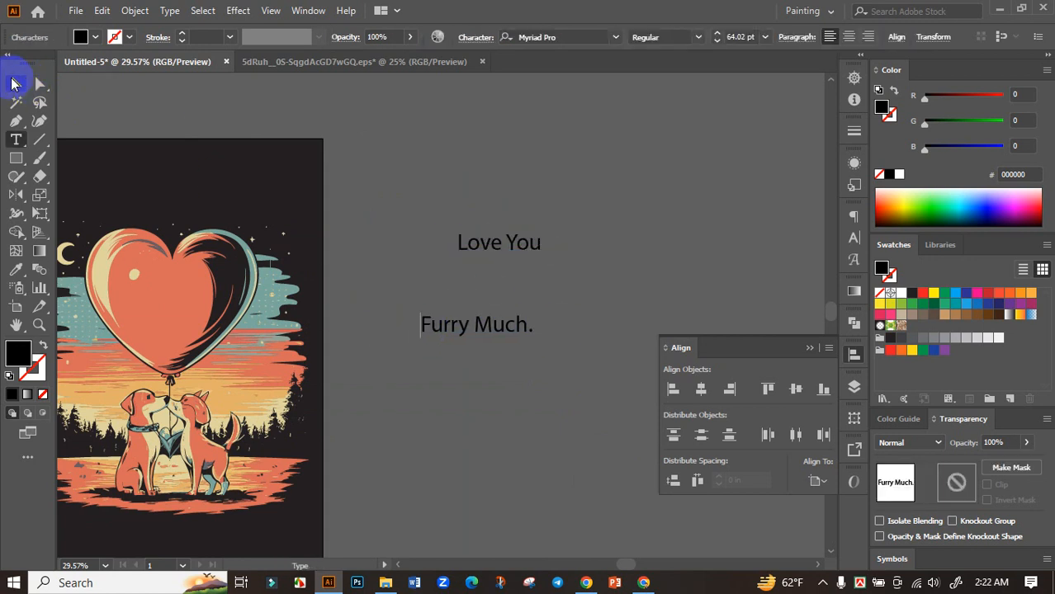
click(14, 83)
scroll(540, 341, up, 3)
double_click(528, 317)
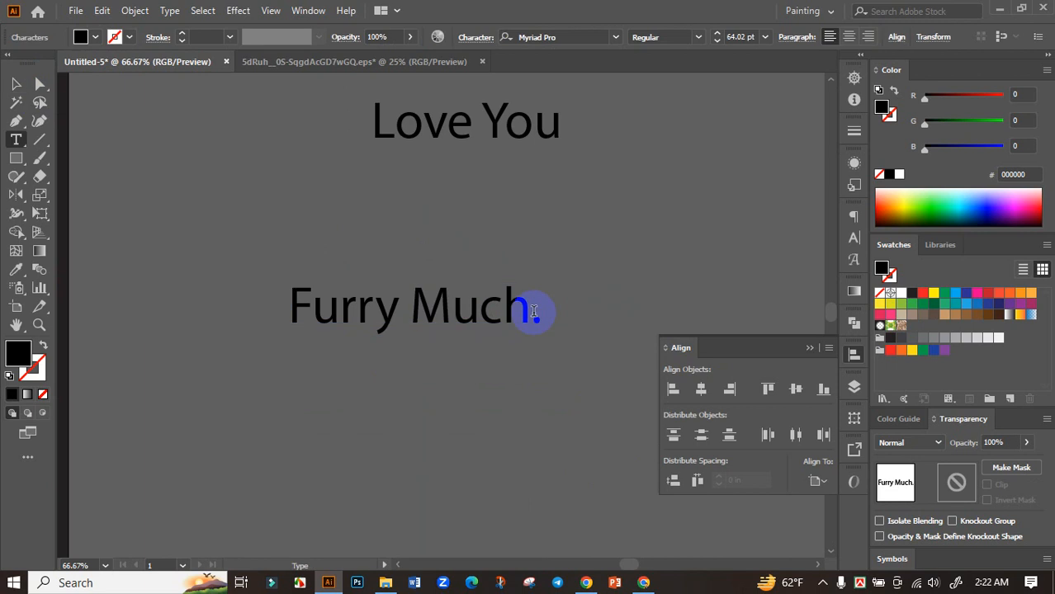
key(BackSpace)
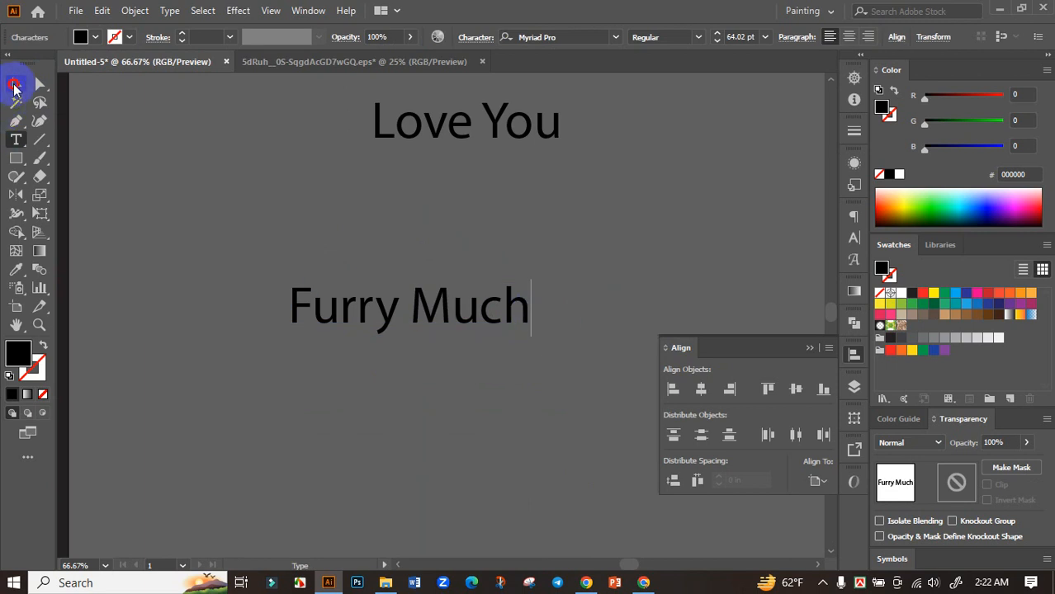
click(15, 83)
Step: Set the font of both slogan lines to Anja Eliane
scroll(505, 269, down, 2)
shift+click(500, 205)
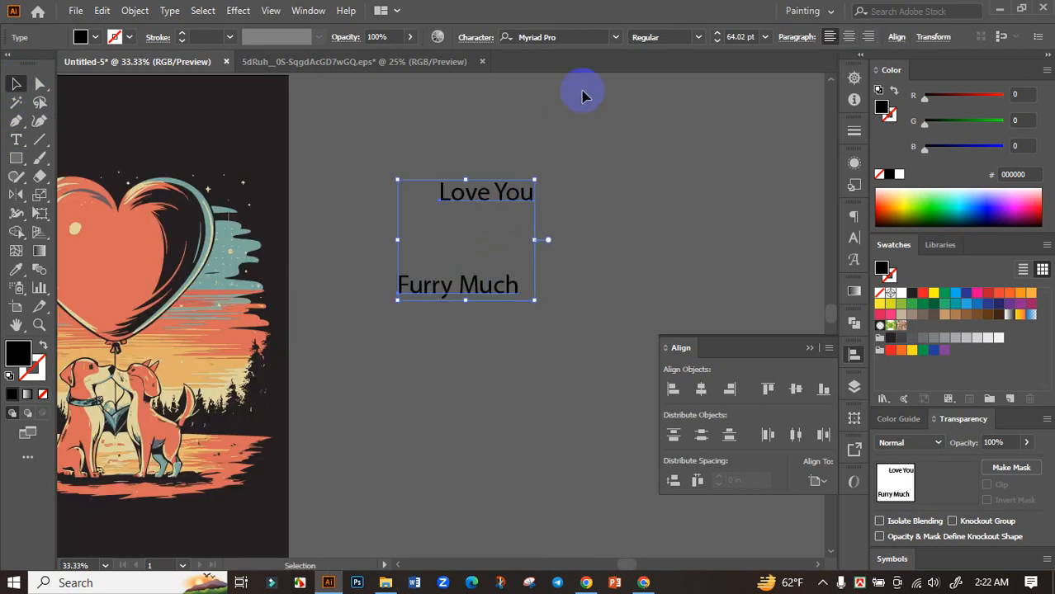
click(616, 39)
click(717, 161)
click(614, 223)
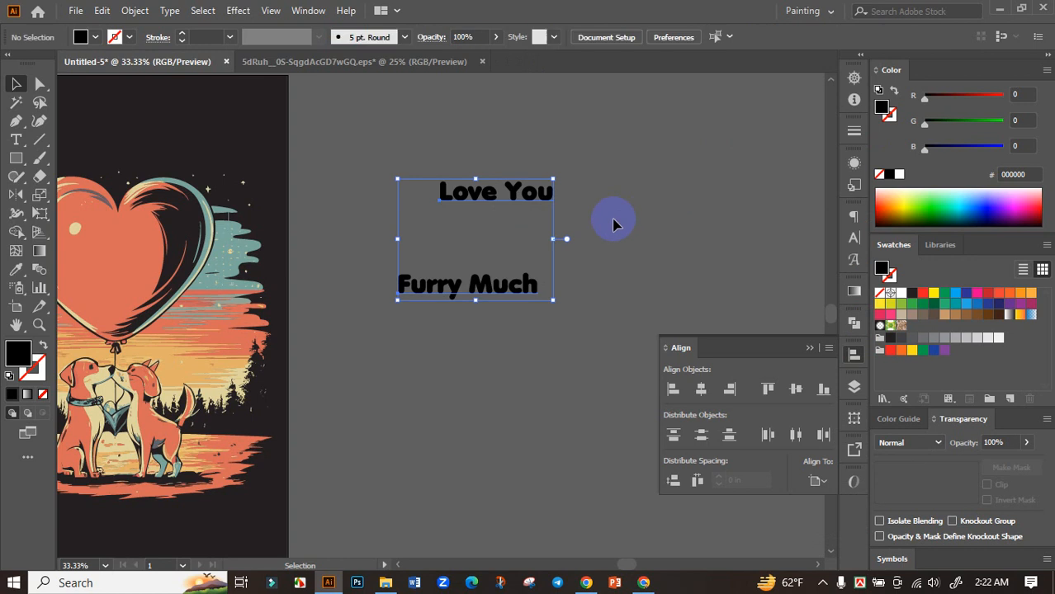
Step: Move "Love You" above the heart balloon and enlarge it to about 145 pt
scroll(609, 235, down, 3)
scroll(613, 247, left, 2)
scroll(660, 227, up, 2)
click(662, 233)
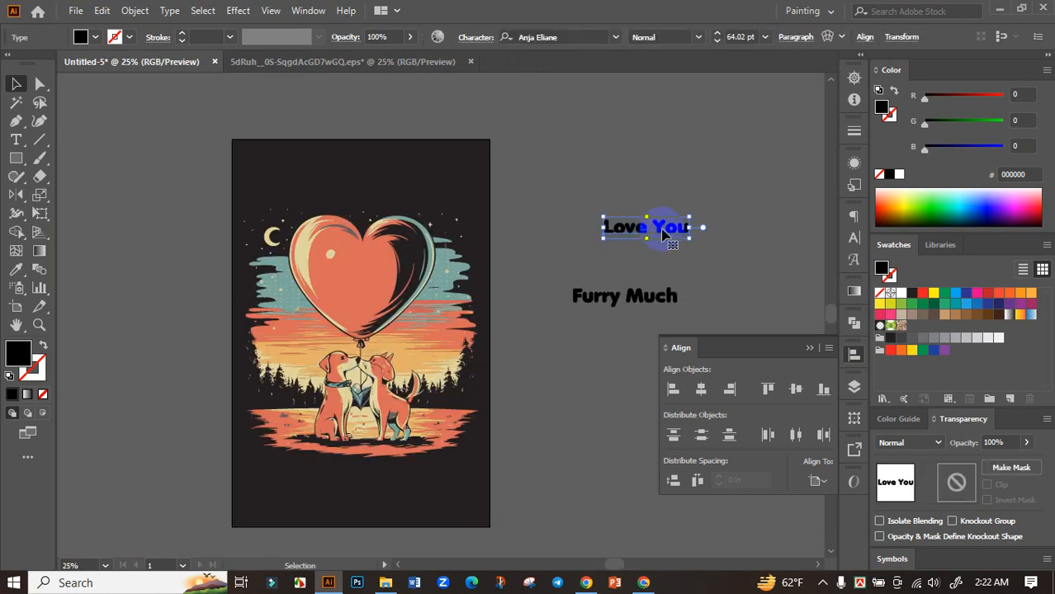
drag(663, 233, 462, 194)
Step: Turn the "Love You" text into white outlines and center it horizontally on the artboard
click(901, 294)
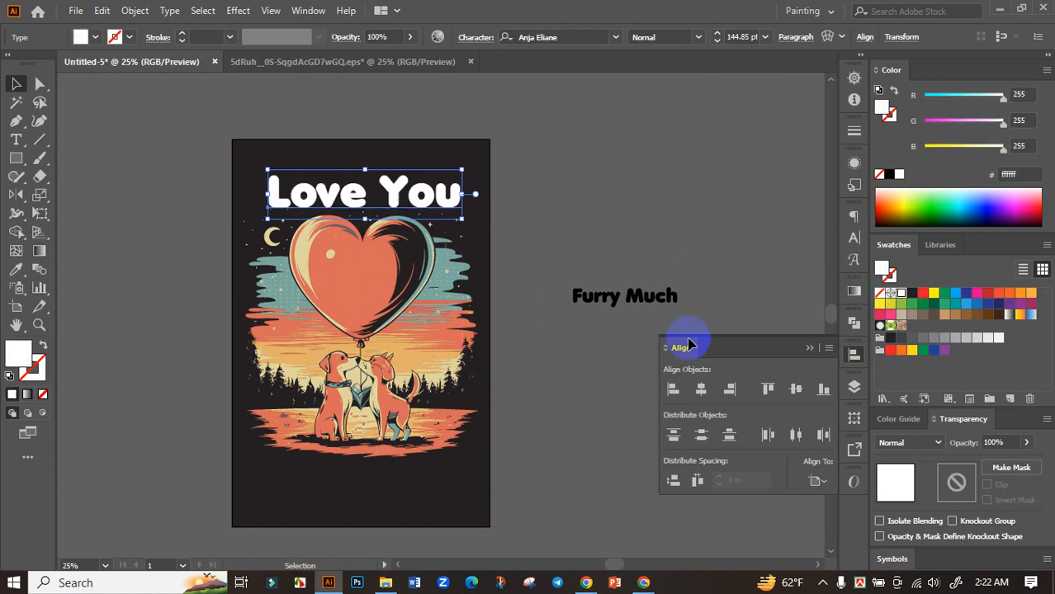
key(ctrl+shift+o)
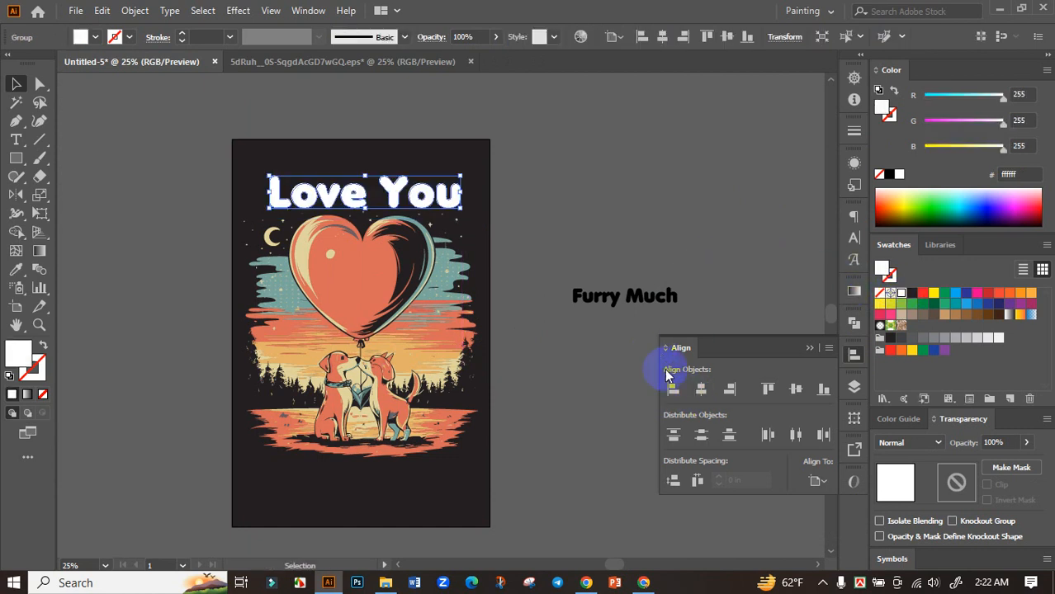
click(701, 394)
Step: Place "Furry Much" centered below the dogs at about 121 pt and turn it into white outlines
drag(672, 302, 486, 480)
click(700, 388)
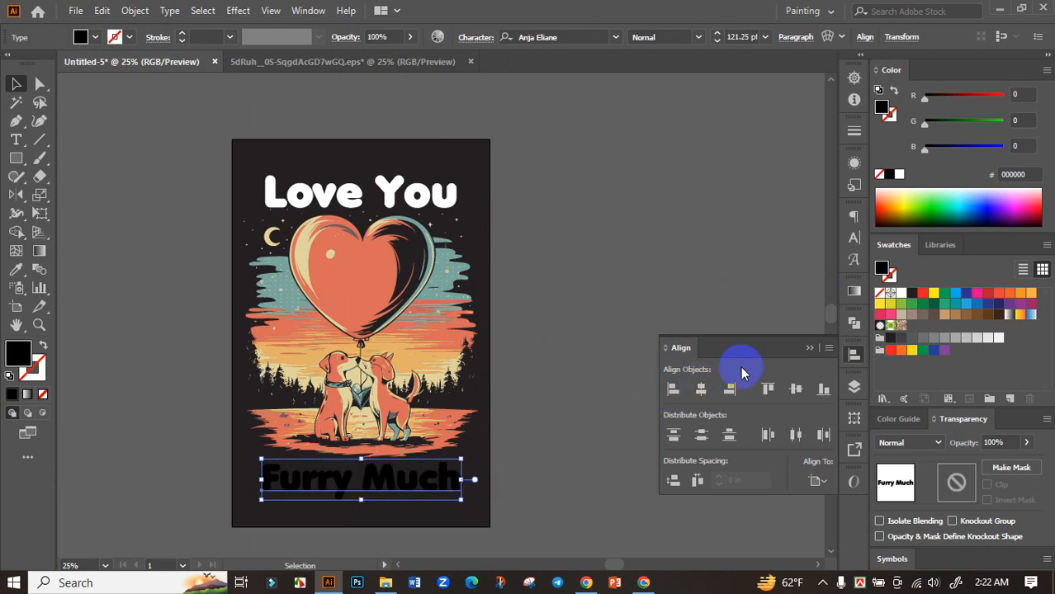
click(901, 294)
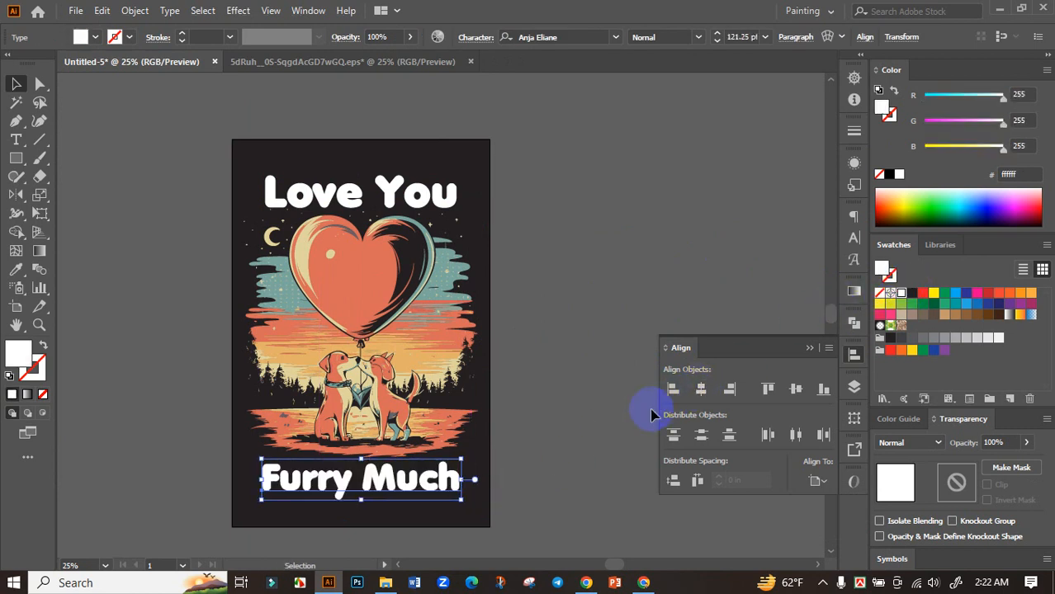
key(ctrl+shift+o)
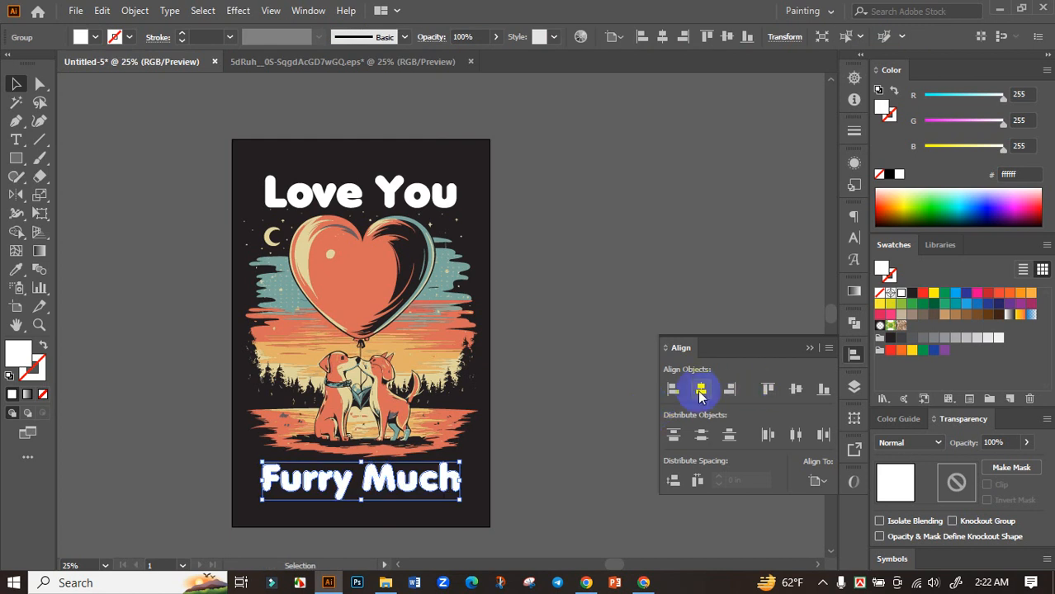
Step: Move the "Furry Much" lettering up slightly so it sits close under the dog artwork
scroll(381, 509, up, 2)
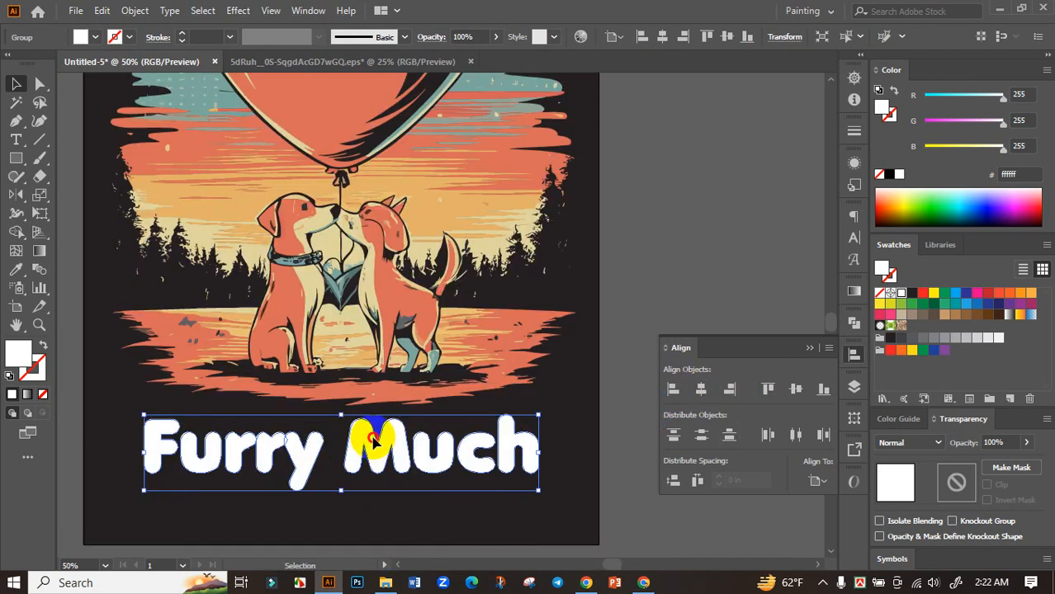
drag(373, 443, 372, 427)
scroll(372, 427, down, 1)
click(551, 381)
drag(552, 354, 516, 414)
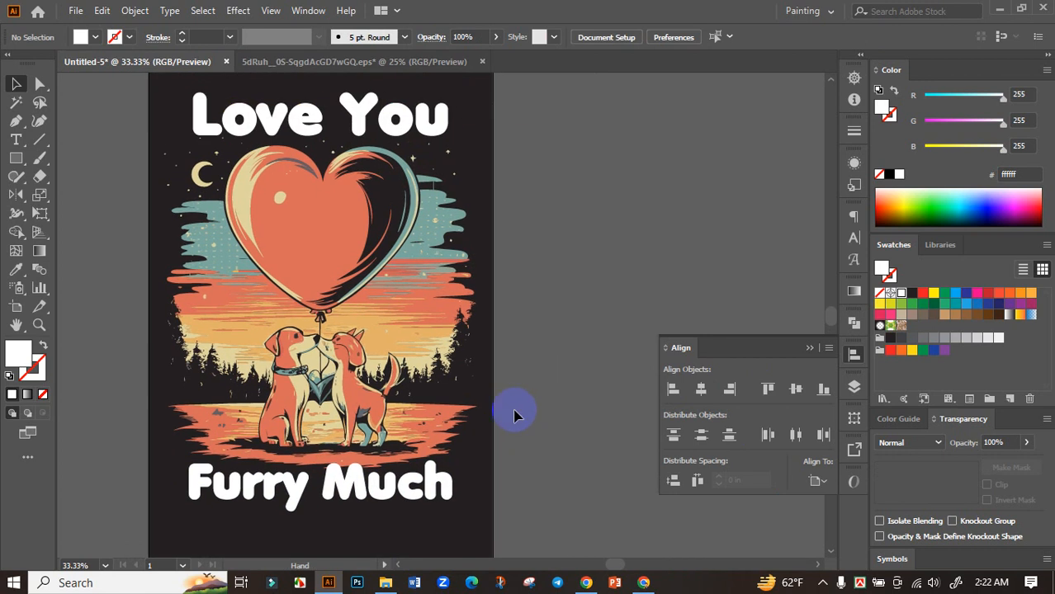
scroll(331, 483, up, 2)
drag(331, 485, 338, 472)
scroll(340, 467, down, 3)
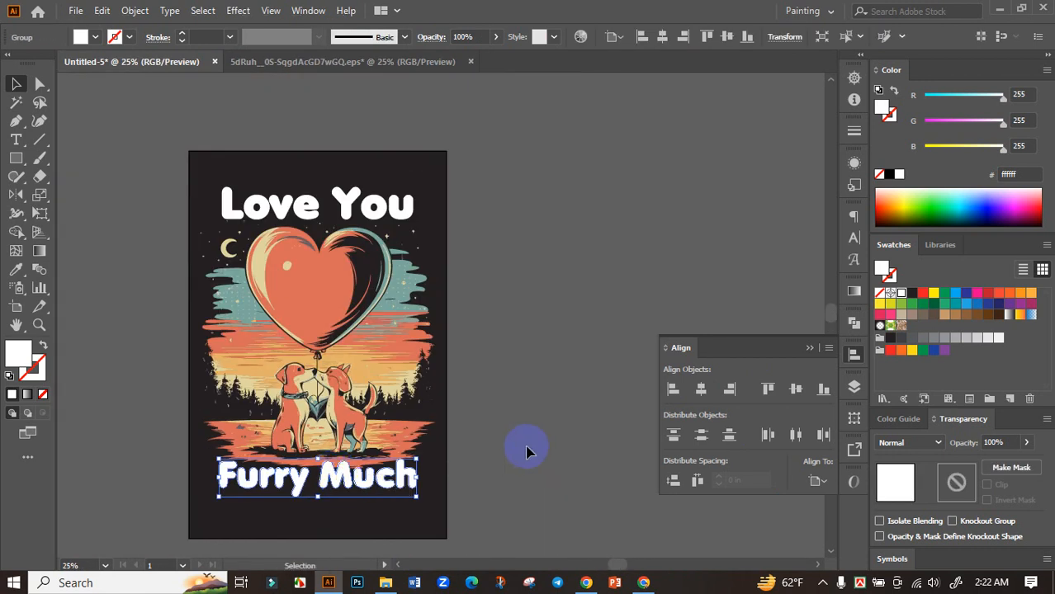
click(525, 449)
drag(505, 413, 499, 450)
click(359, 245)
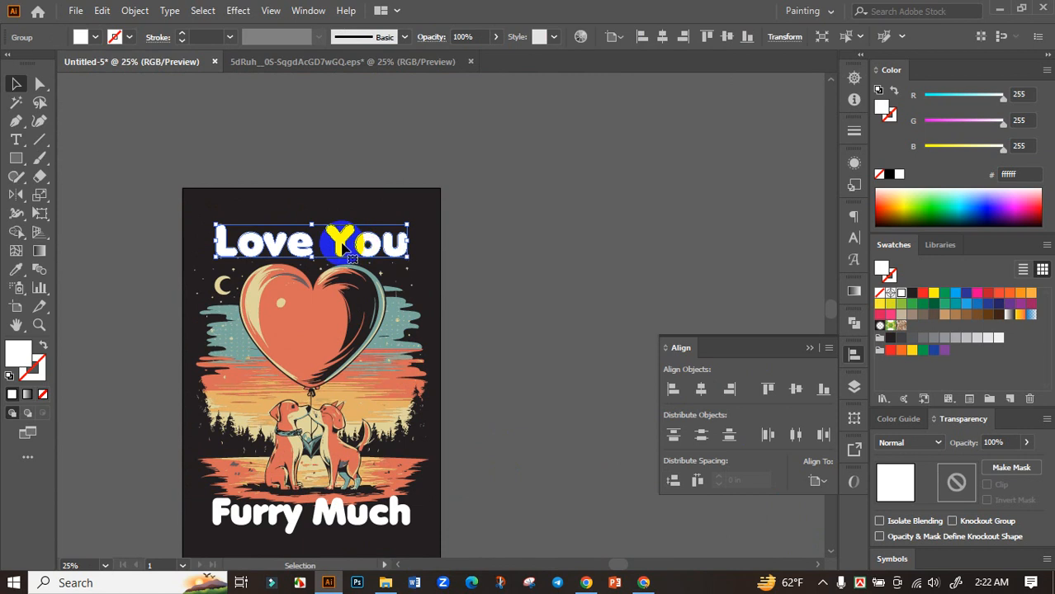
click(611, 309)
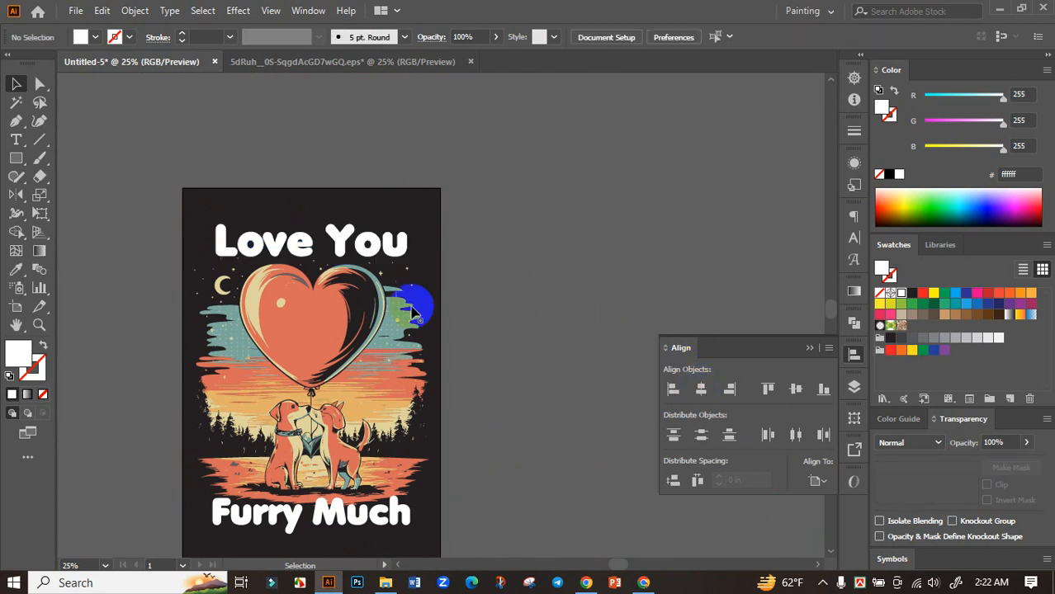
scroll(503, 405, down, 1)
Step: Recolor the "Furry Much" lettering with the teal (7aa79c) sampled from the sky
click(376, 477)
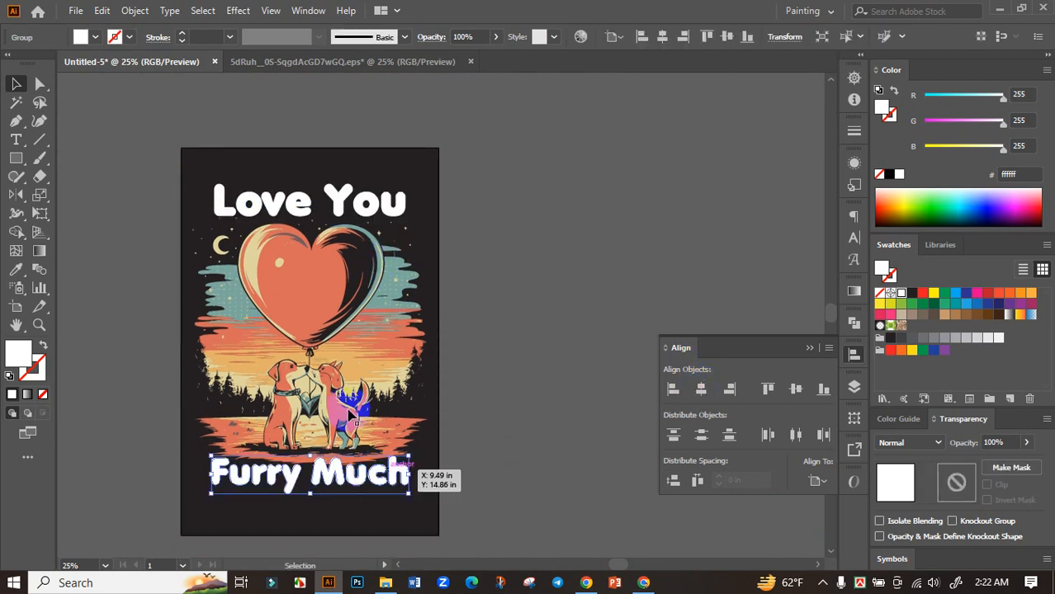
click(16, 269)
click(403, 264)
key(ctrl+plus)
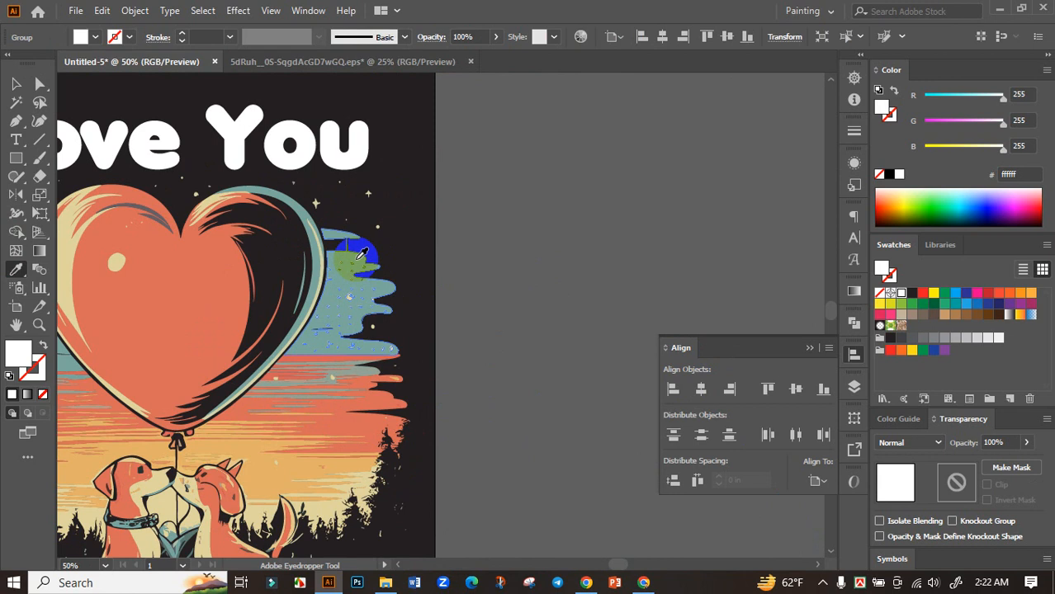
click(360, 254)
key(ctrl+minus)
click(15, 84)
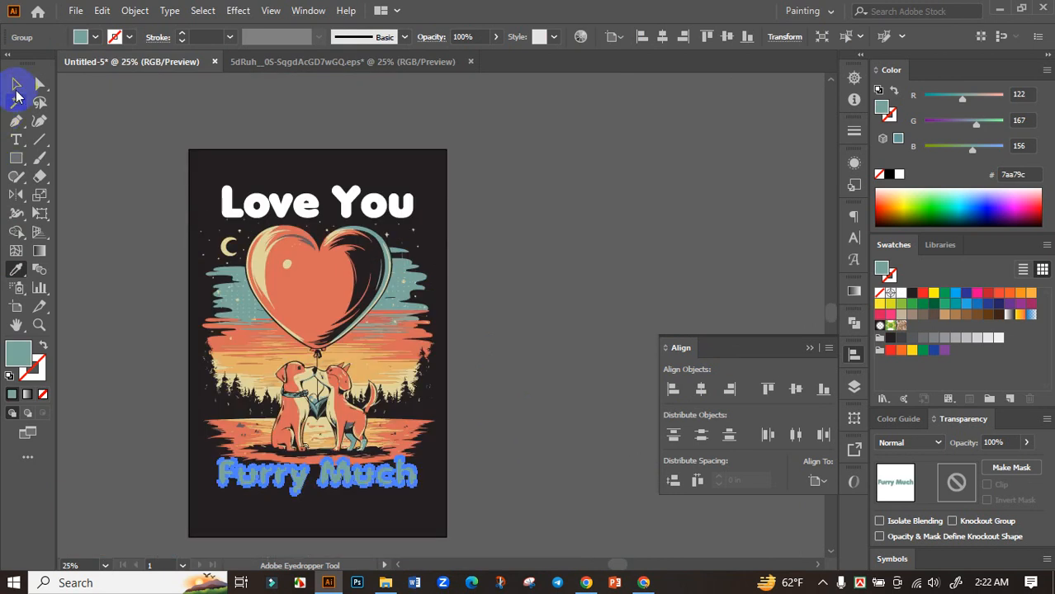
click(134, 136)
Step: Recolor the "Love You" lettering with the cream (e0d49c) sampled from the heart balloon's highlight
scroll(321, 226, up, 1)
click(363, 172)
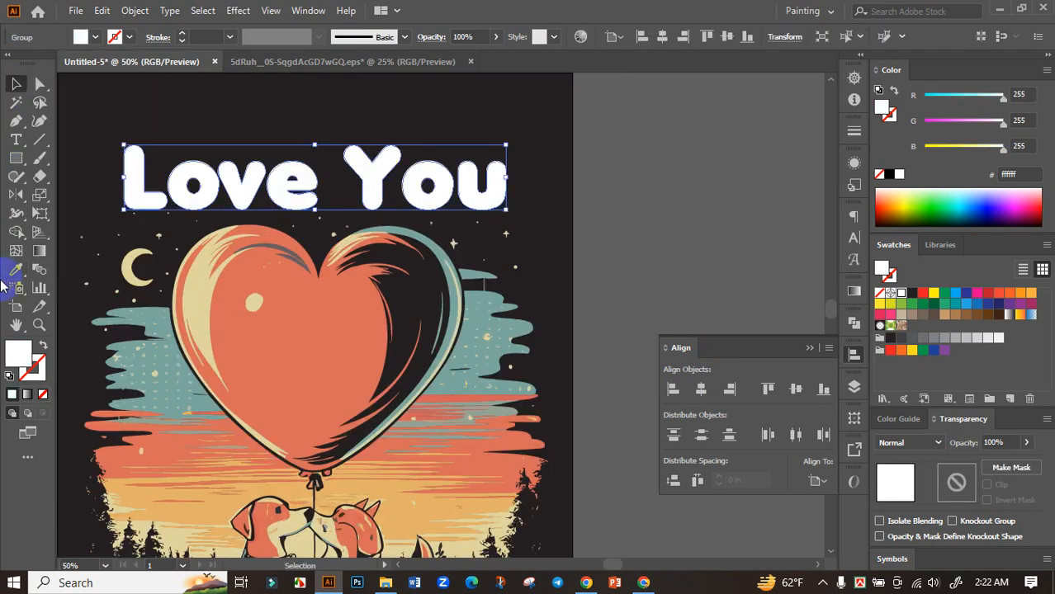
click(15, 269)
click(302, 282)
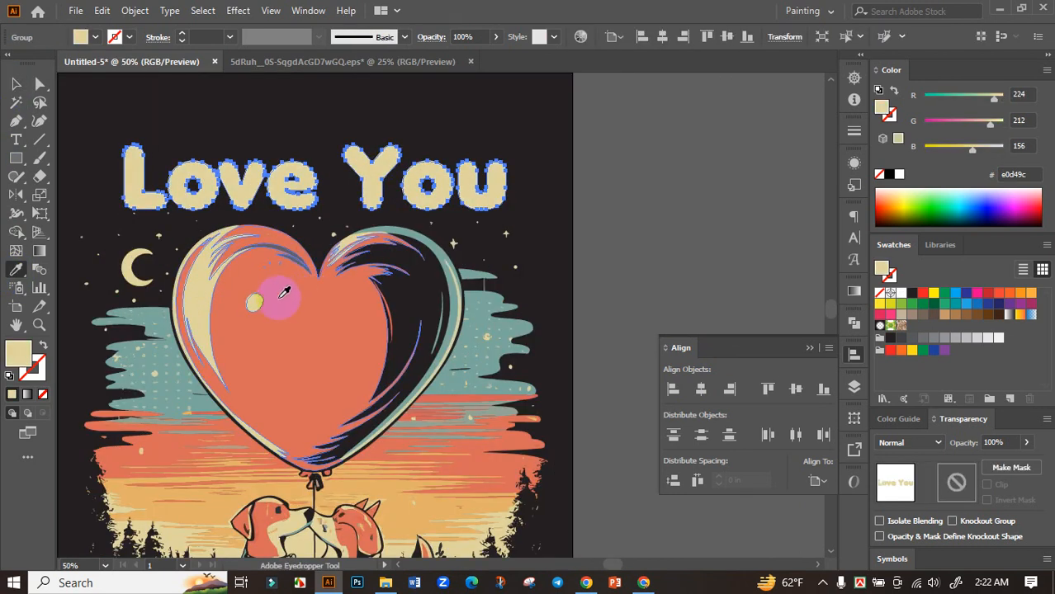
click(285, 292)
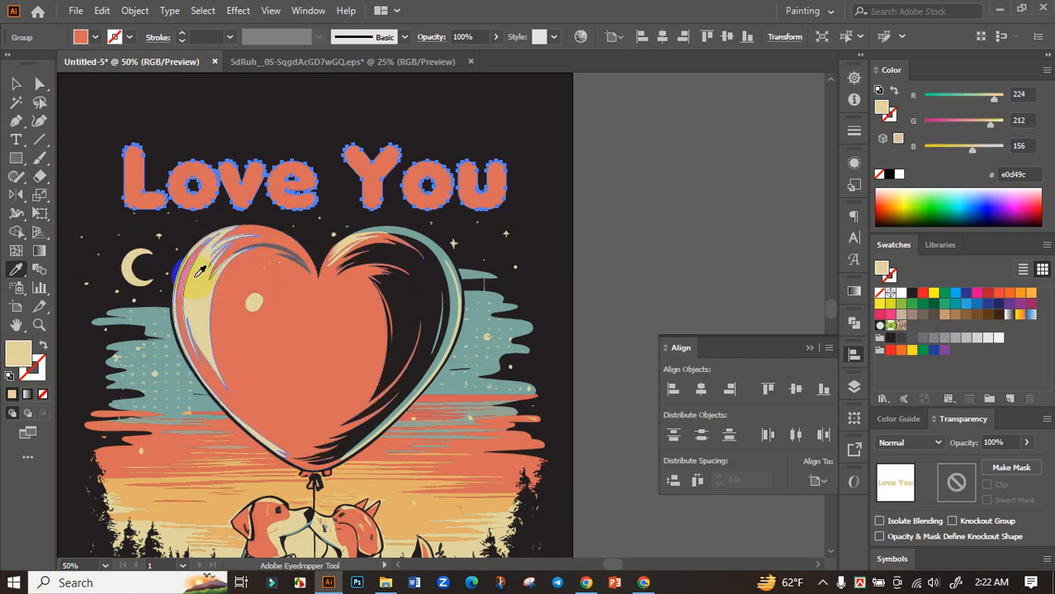
click(196, 277)
click(17, 84)
scroll(437, 257, down, 3)
click(548, 320)
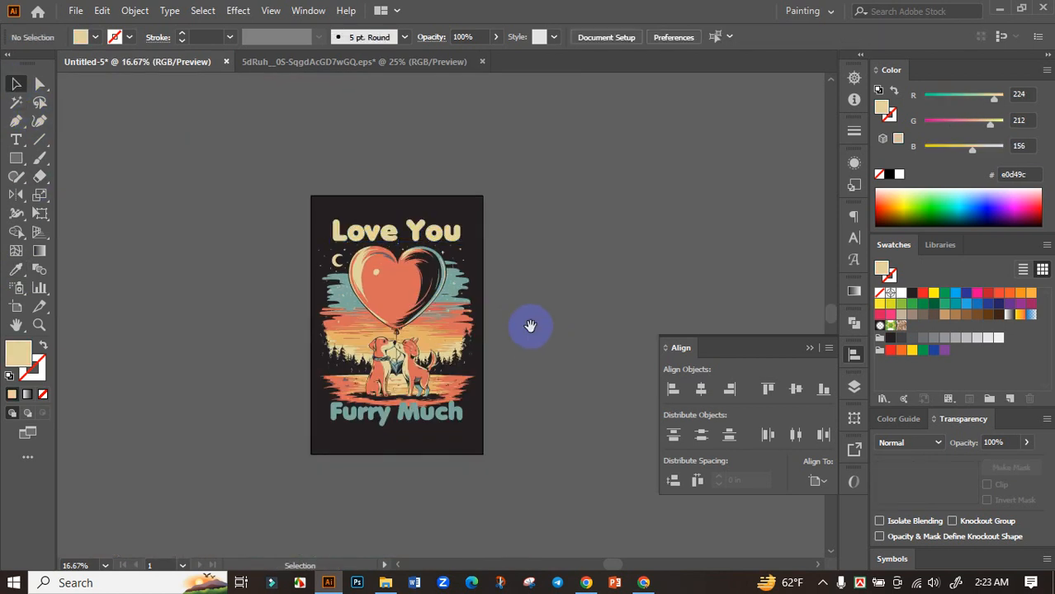
Step: Recolor the "Furry Much" lettering with the cream (e0d49c) sampled from the sunset sky beside the dogs
scroll(429, 396, up, 2)
click(413, 403)
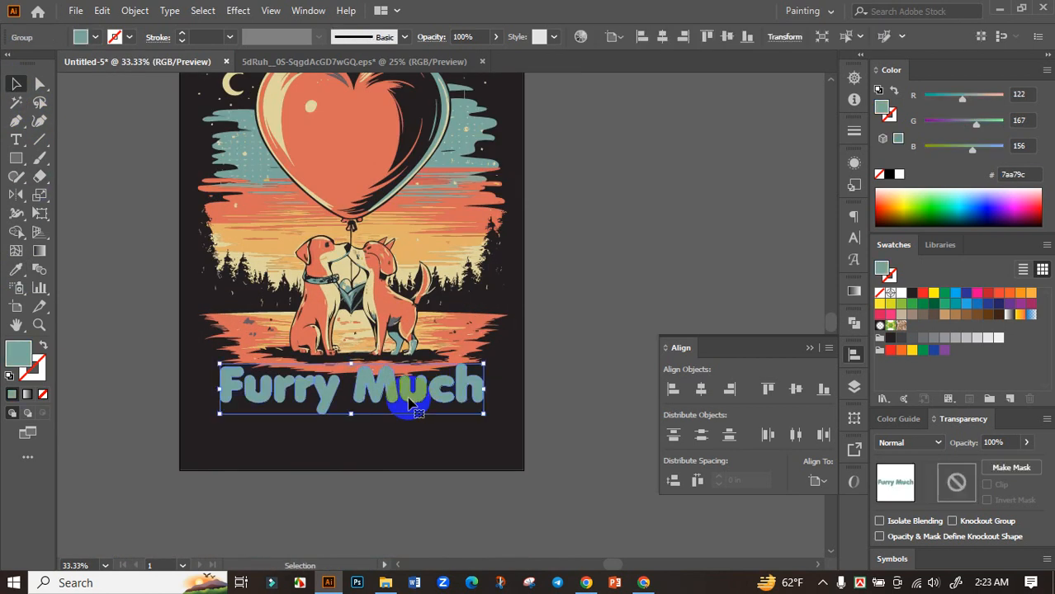
scroll(383, 392, up, 1)
scroll(403, 396, down, 1)
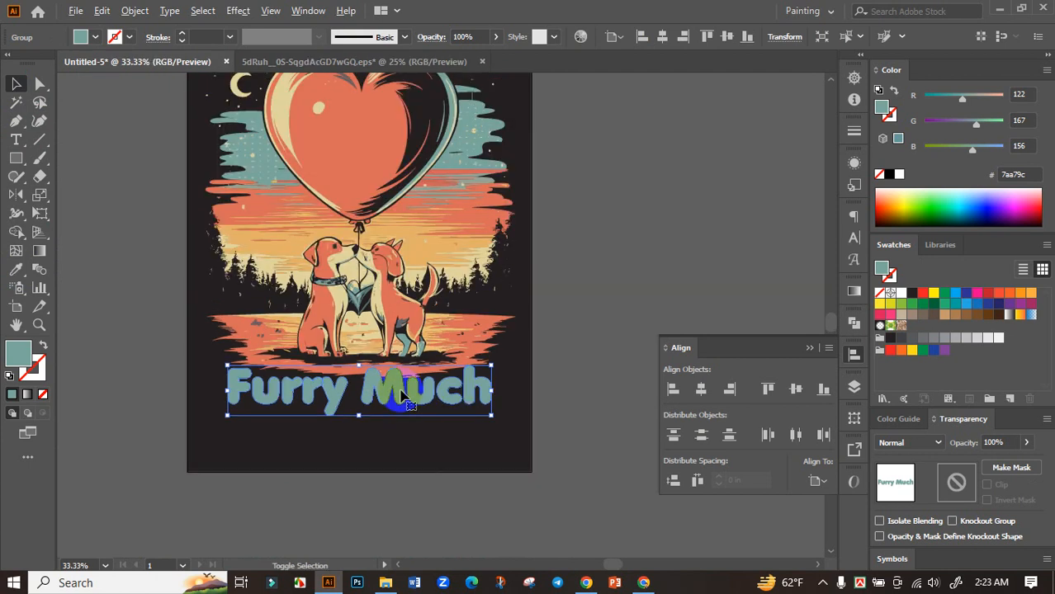
click(15, 269)
scroll(248, 223, up, 1)
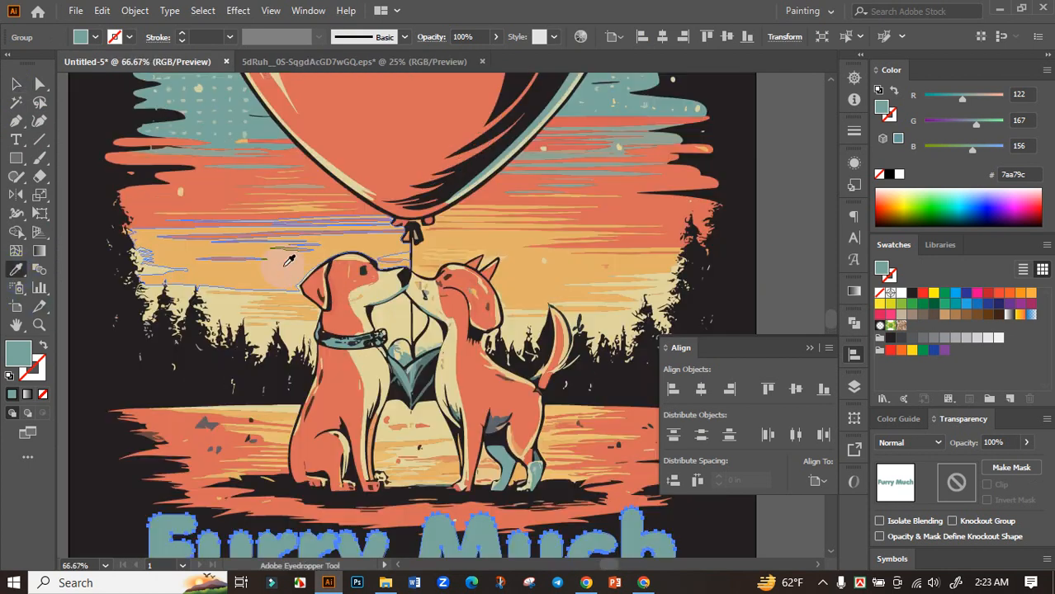
click(282, 266)
click(257, 298)
scroll(257, 298, down, 2)
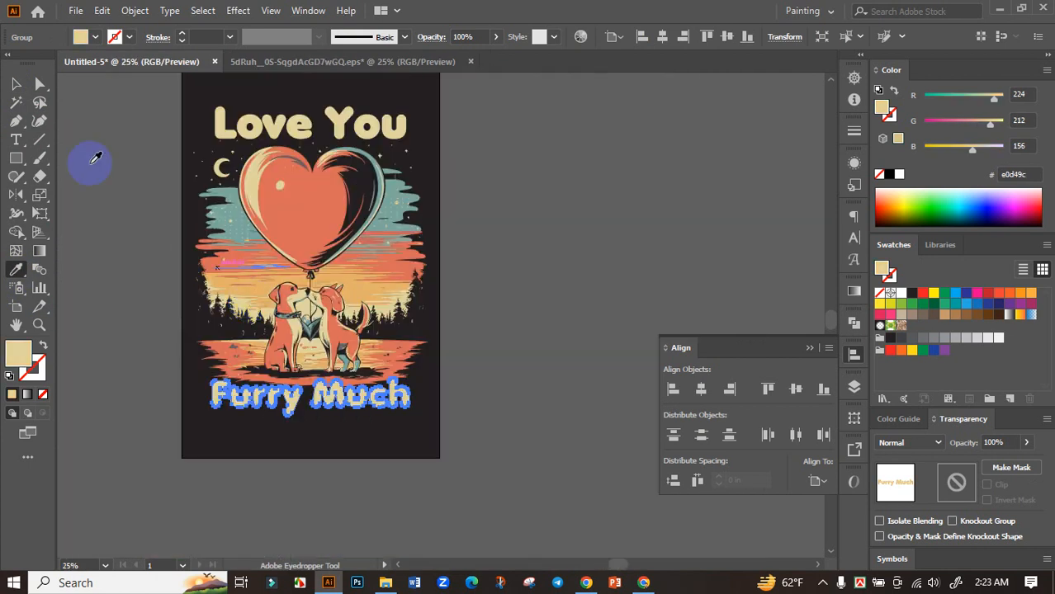
click(16, 83)
click(124, 247)
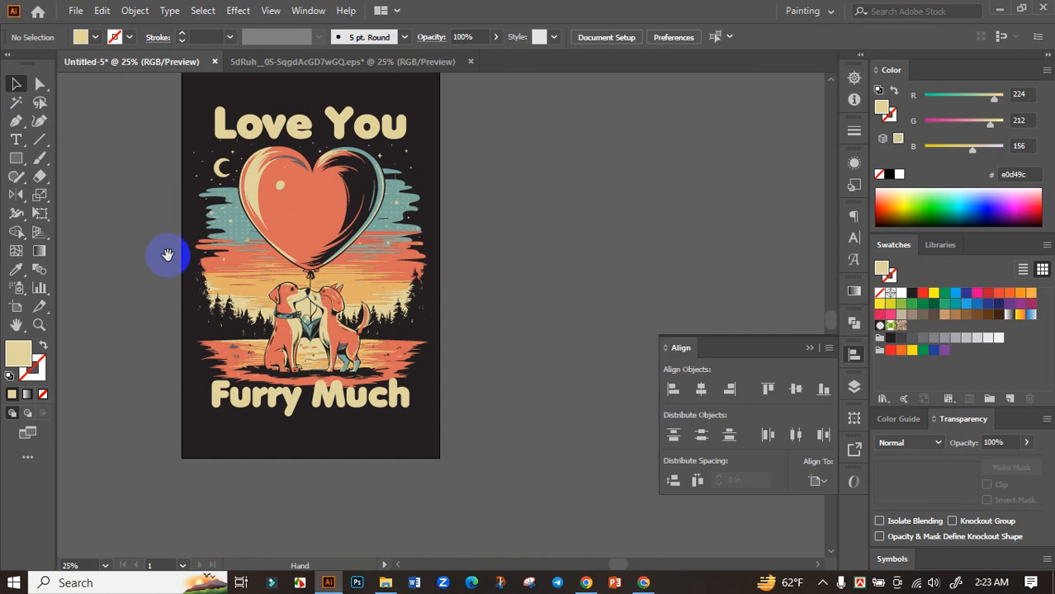
drag(168, 254, 212, 318)
scroll(341, 416, up, 1)
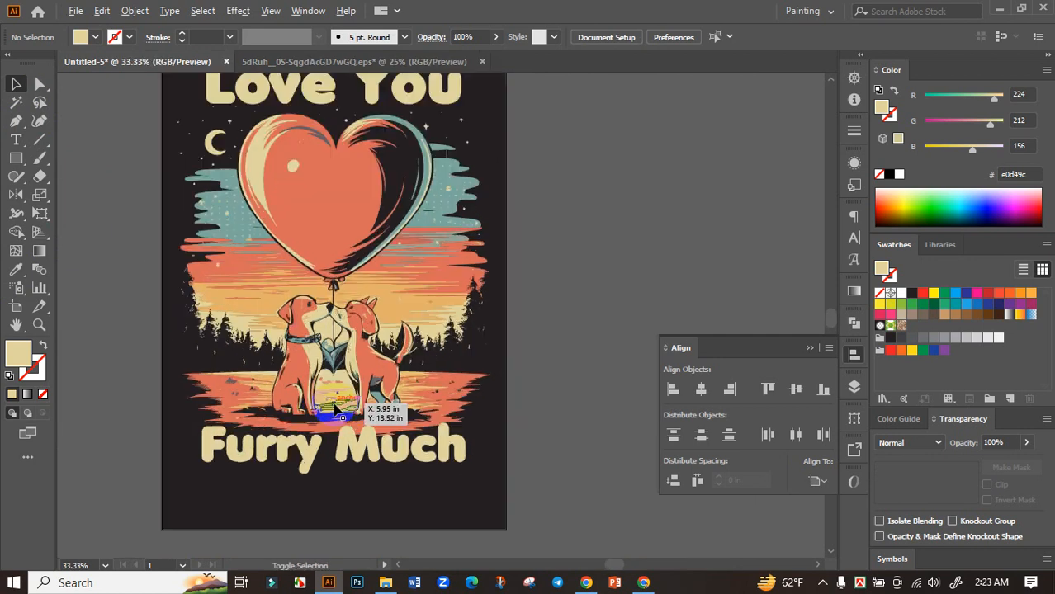
Step: Create an offset path of 0.14 in with miter joins around the "Furry Much" lettering
scroll(337, 410, up, 1)
scroll(338, 489, down, 1)
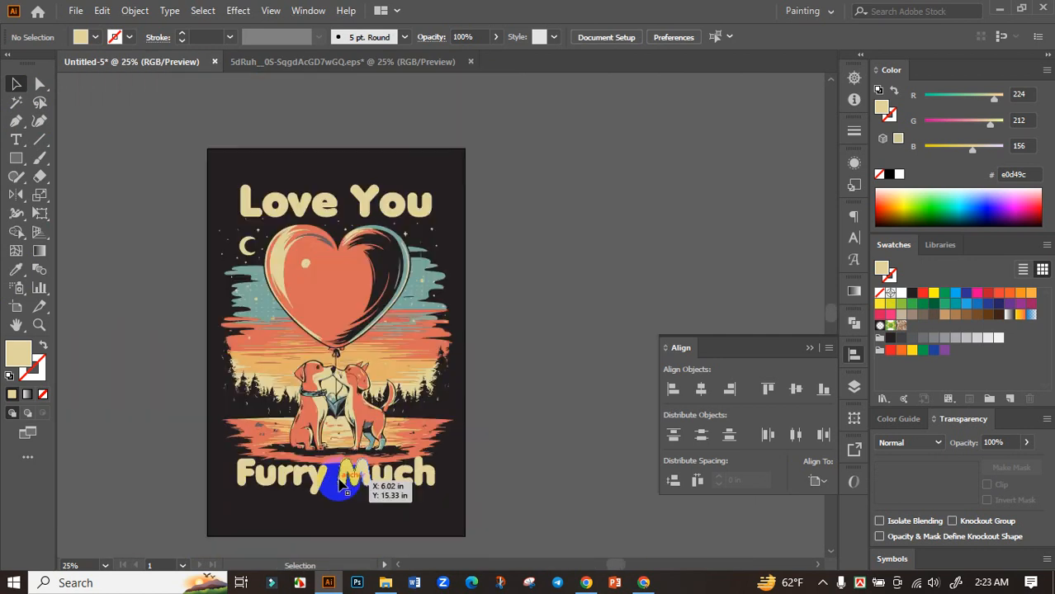
scroll(337, 483, up, 1)
click(336, 483)
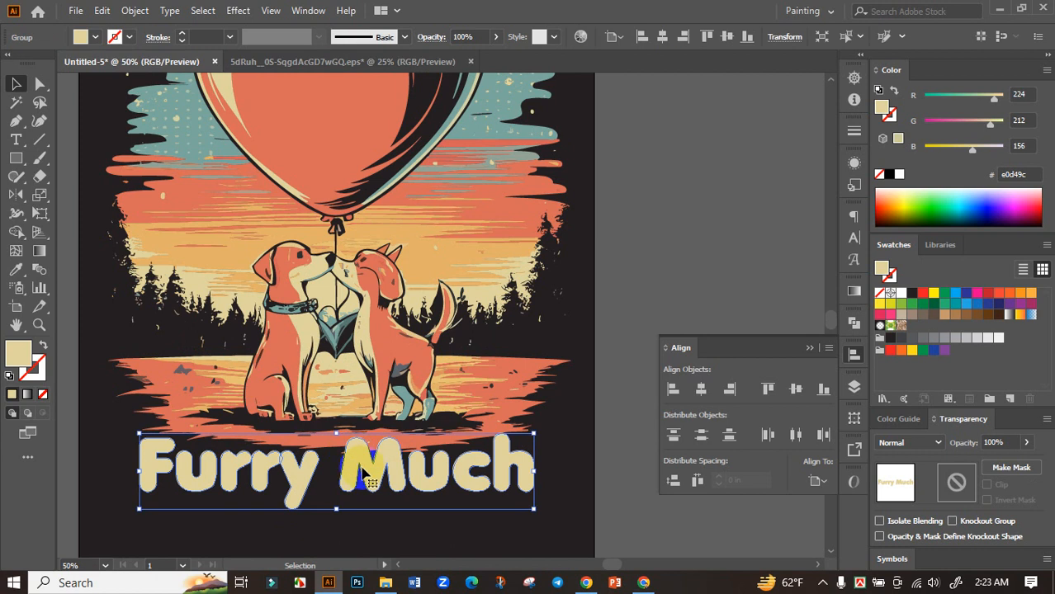
click(130, 11)
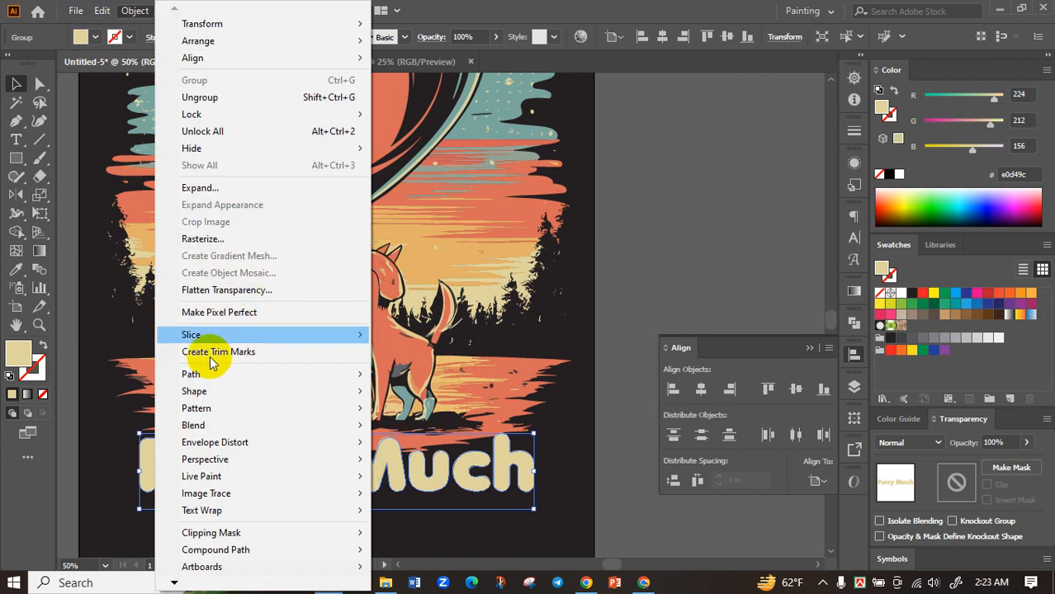
mouse_move(215, 370)
click(473, 433)
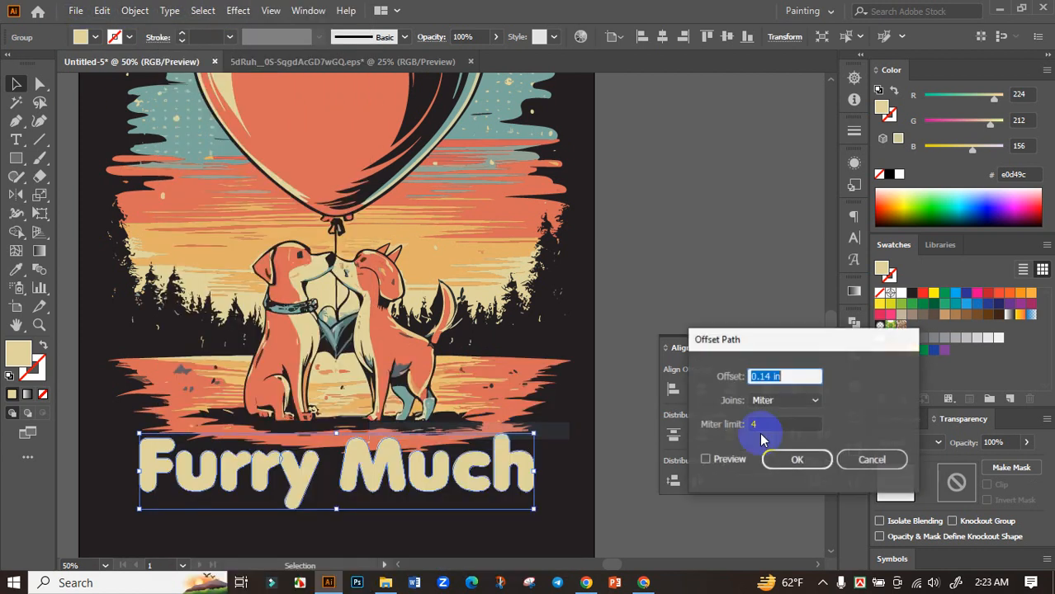
click(705, 460)
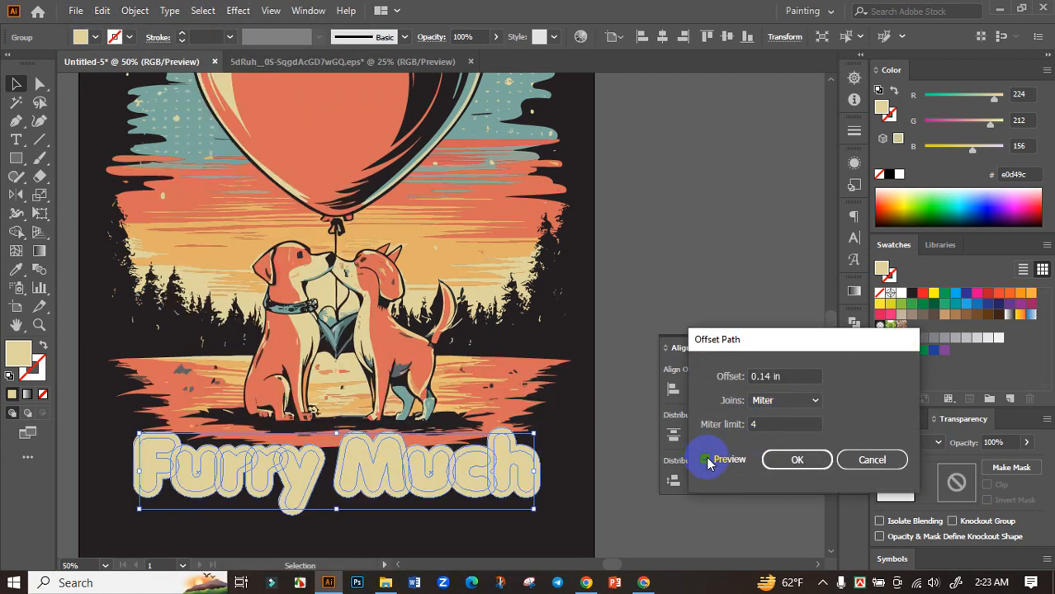
click(779, 459)
Step: Cut the offset outlines of "Furry Much" and add an opacity mask without clipping to the dog artwork, opening the mask for editing
drag(502, 461, 466, 484)
key(Delete)
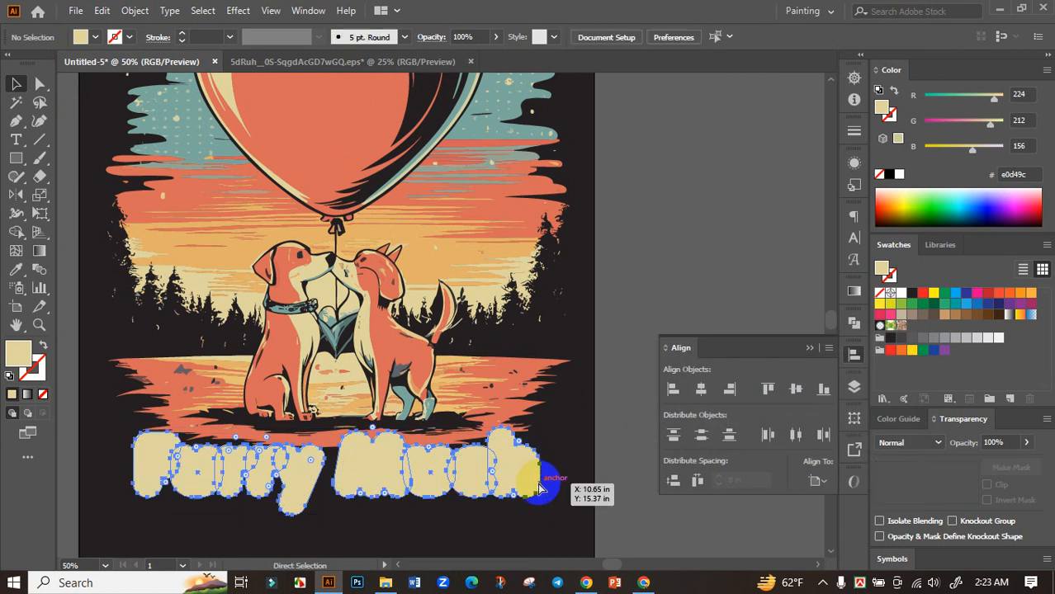
click(495, 415)
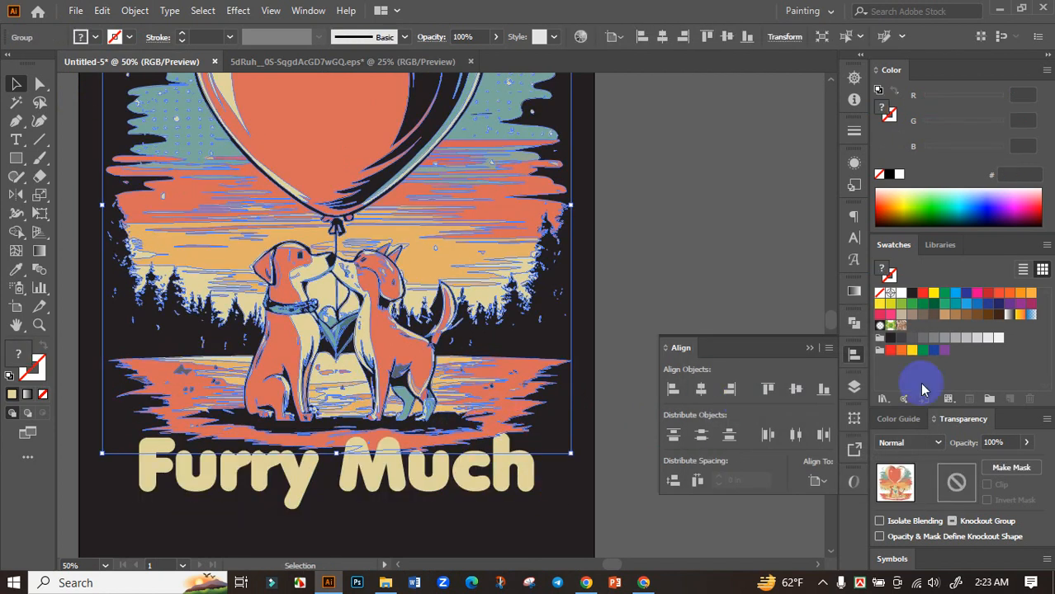
click(1012, 468)
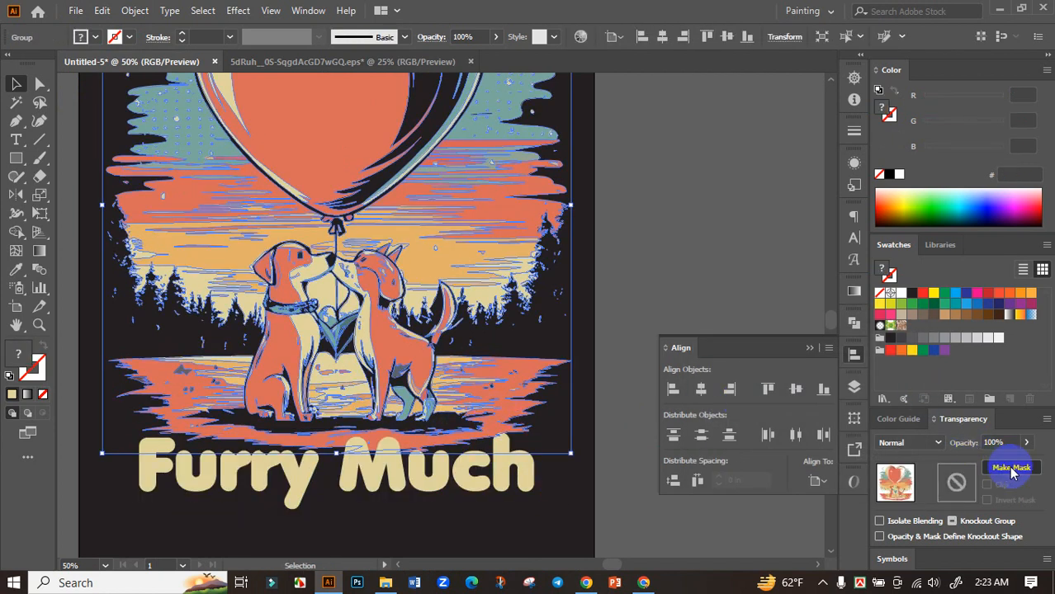
click(986, 485)
click(957, 484)
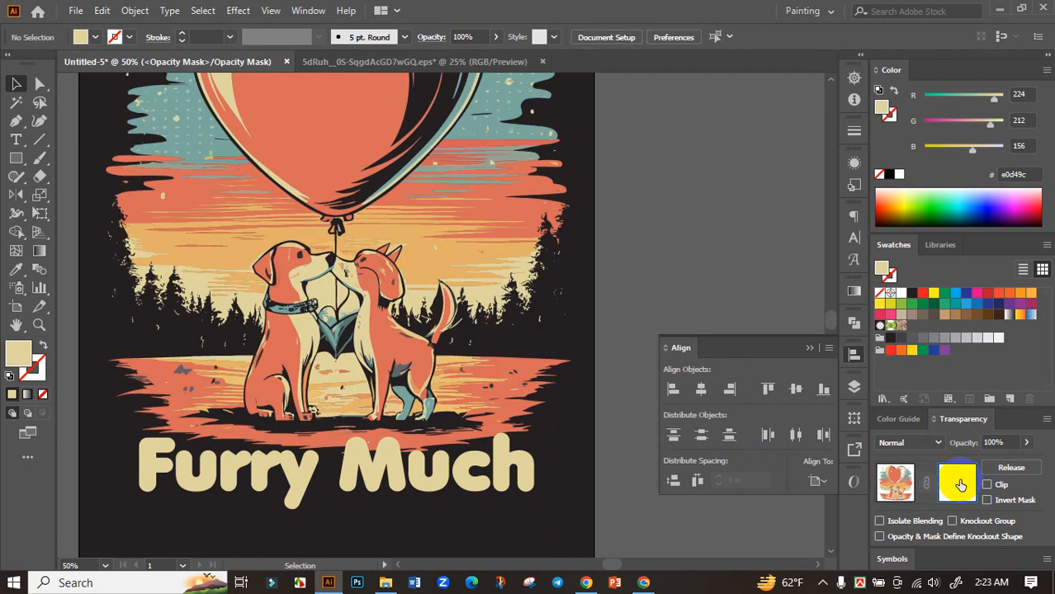
Step: Paste the offset lettering in place inside the opacity mask, fill it with black (000000) and return to the artwork
key(ctrl+f)
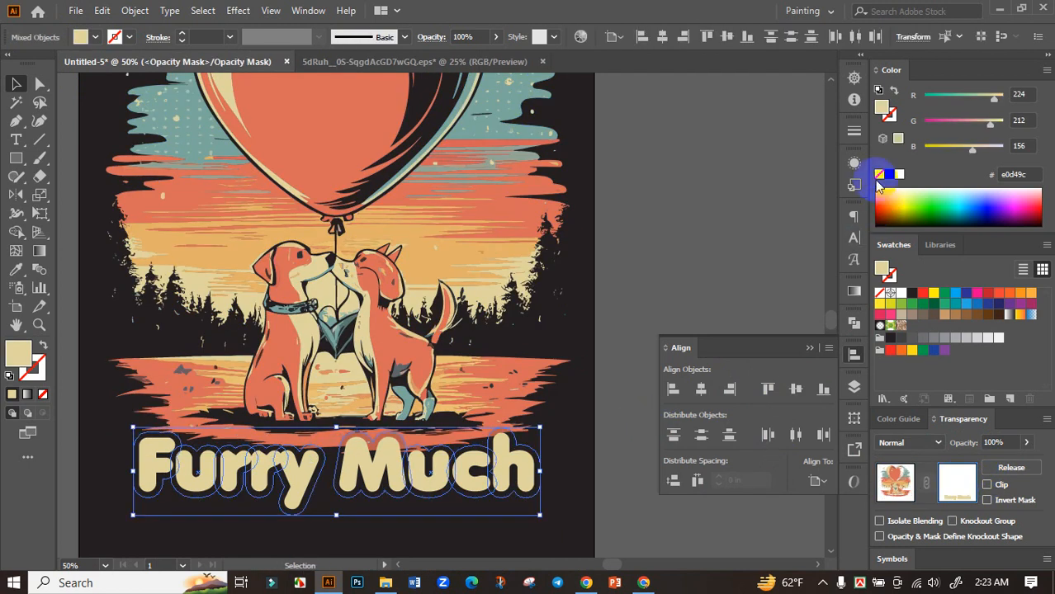
click(888, 175)
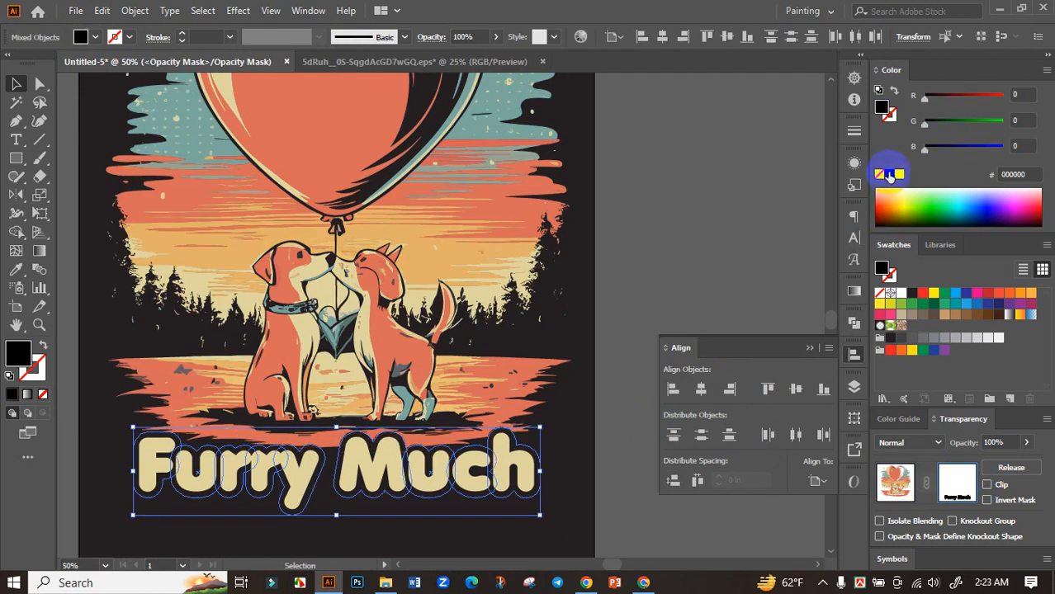
click(895, 483)
click(669, 309)
Step: Examine the masked edge between the "Furry Much" lettering and the dog artwork up close and in the full design
scroll(439, 351, down, 2)
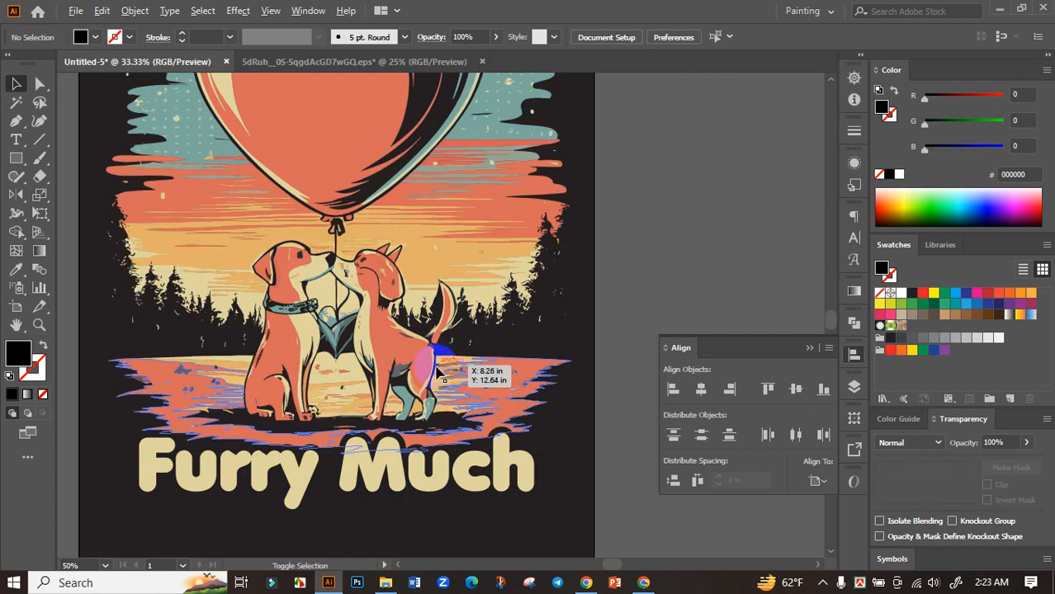
drag(544, 408, 509, 489)
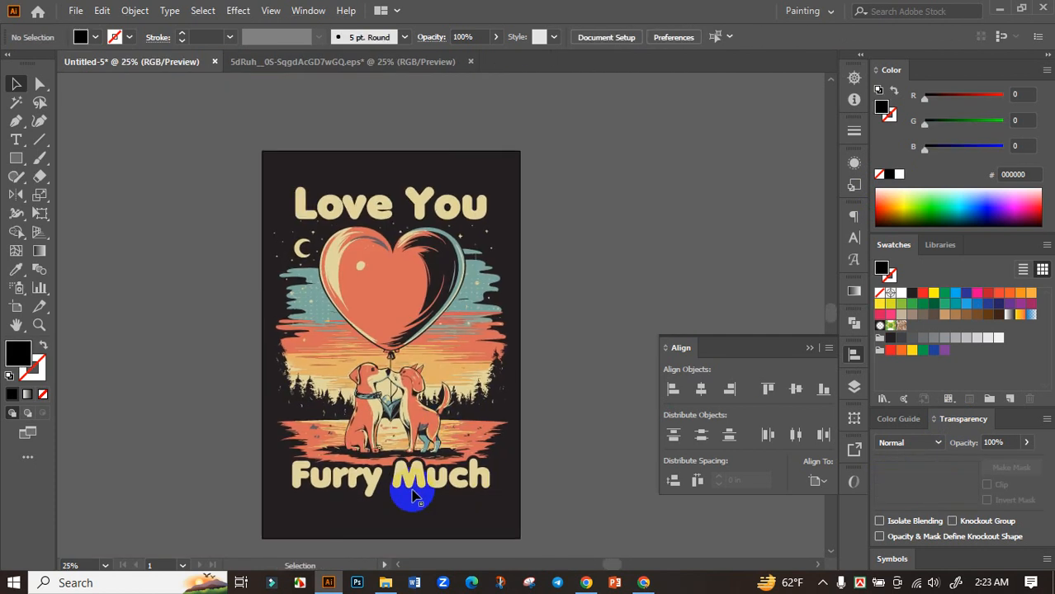
scroll(368, 476, up, 3)
scroll(398, 418, down, 2)
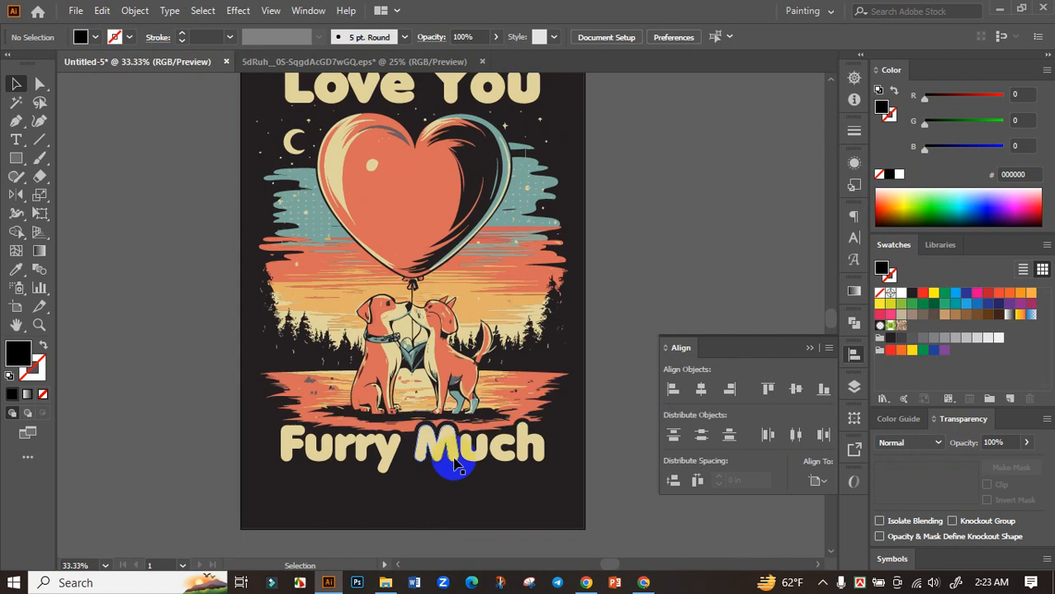
click(455, 462)
click(592, 339)
drag(587, 309, 537, 386)
scroll(537, 393, down, 1)
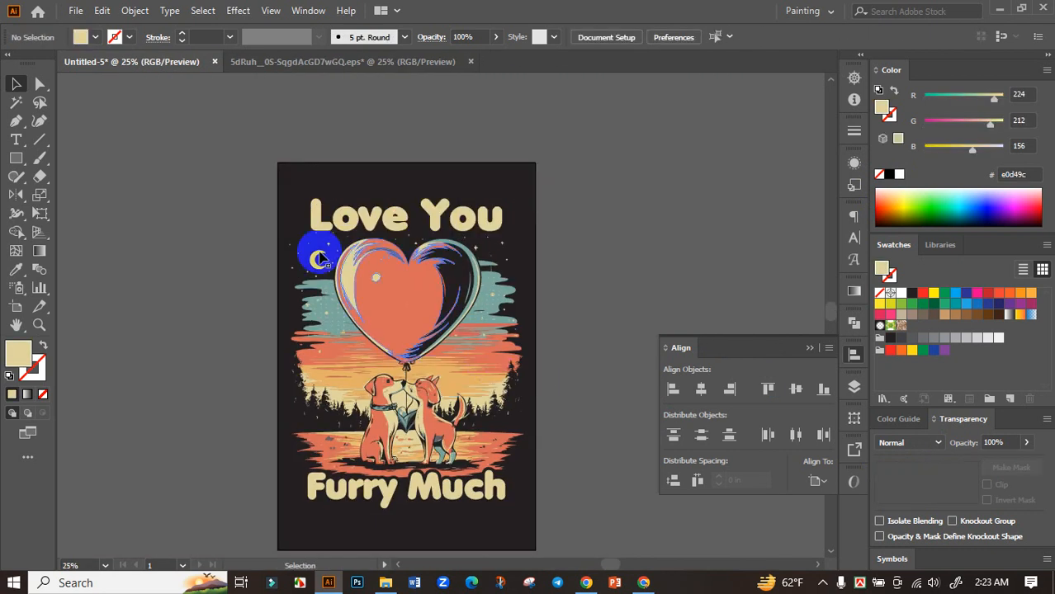
Step: Group the slogan with the dog artwork and enlarge the group to nearly the artboard's width, centered vertically on the artboard
click(536, 525)
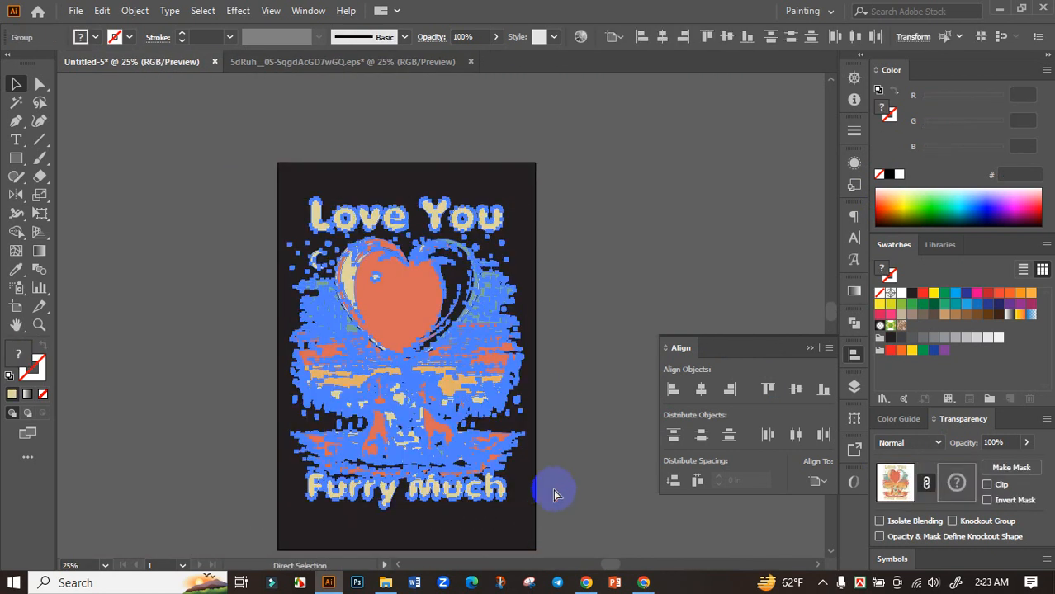
key(ctrl+g)
drag(525, 356, 532, 356)
click(795, 389)
click(600, 329)
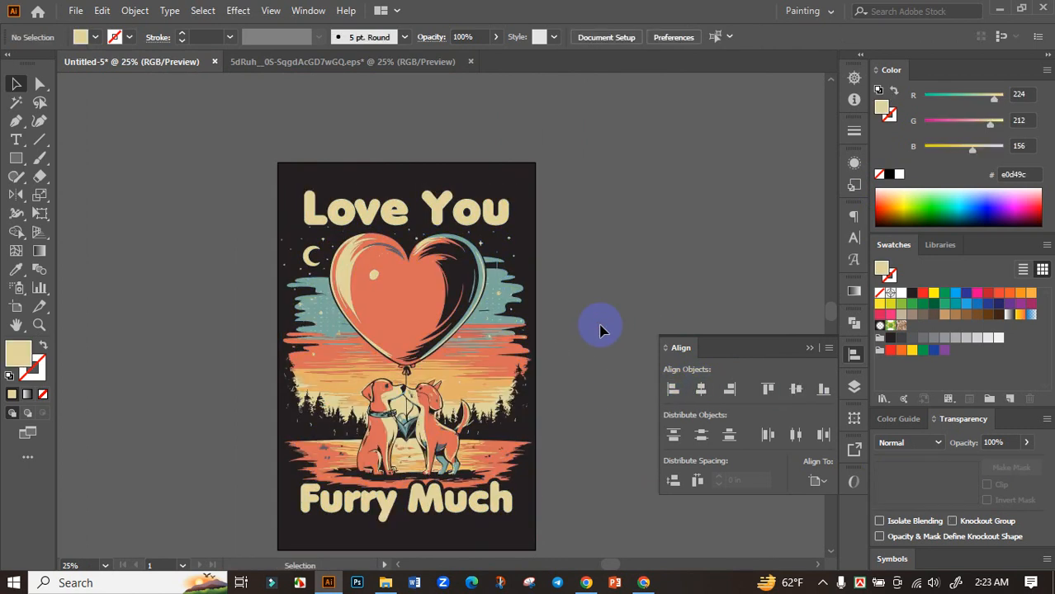
Step: Recolor the whole design with linked harmony colors, setting the base coral color to 75% saturation and 90% brightness
scroll(564, 369, down, 1)
scroll(535, 375, up, 2)
click(502, 375)
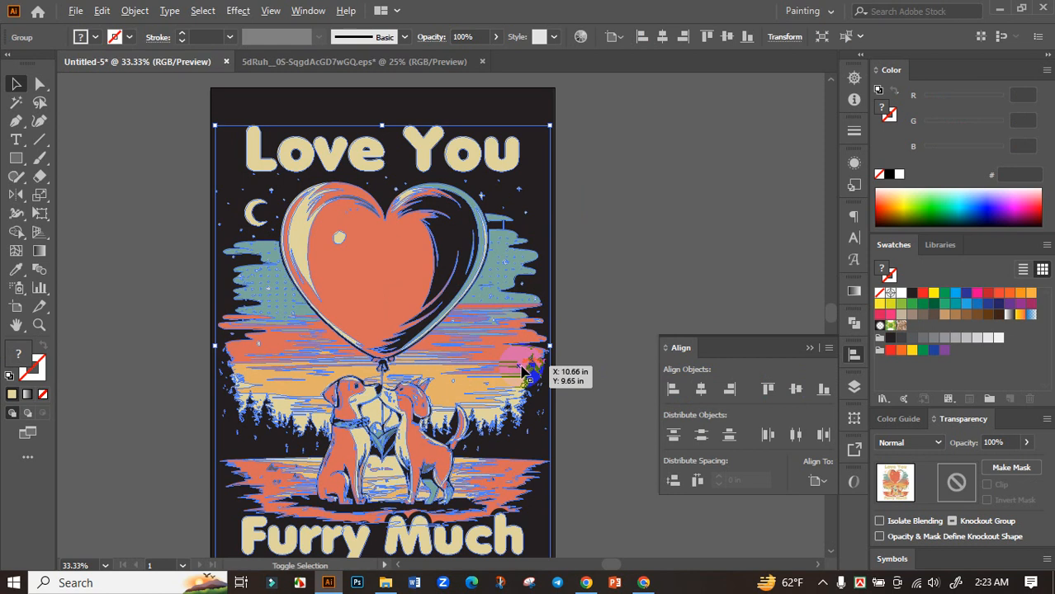
scroll(527, 368, down, 1)
click(575, 39)
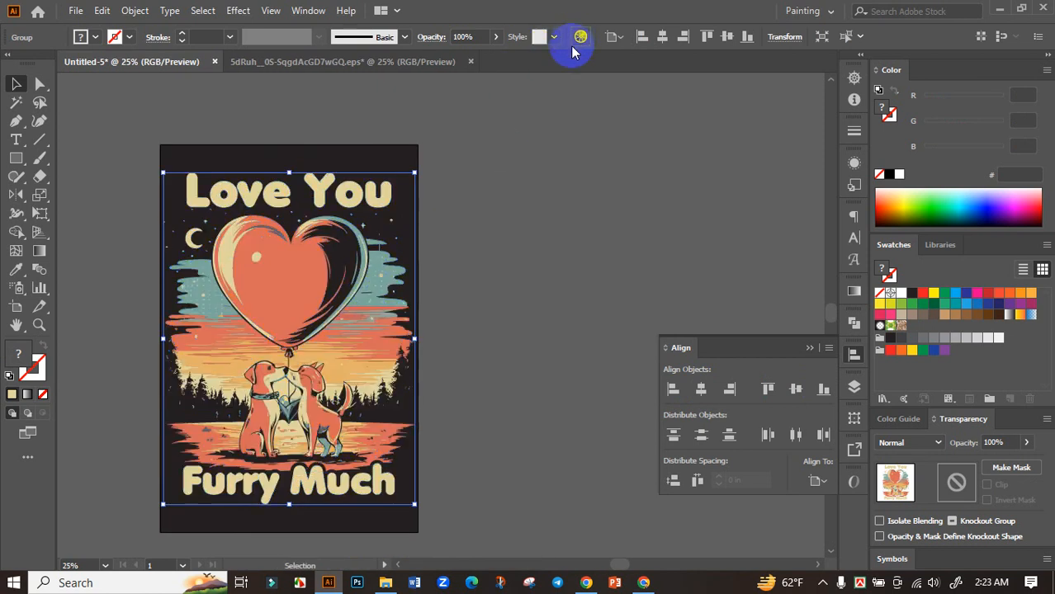
click(663, 80)
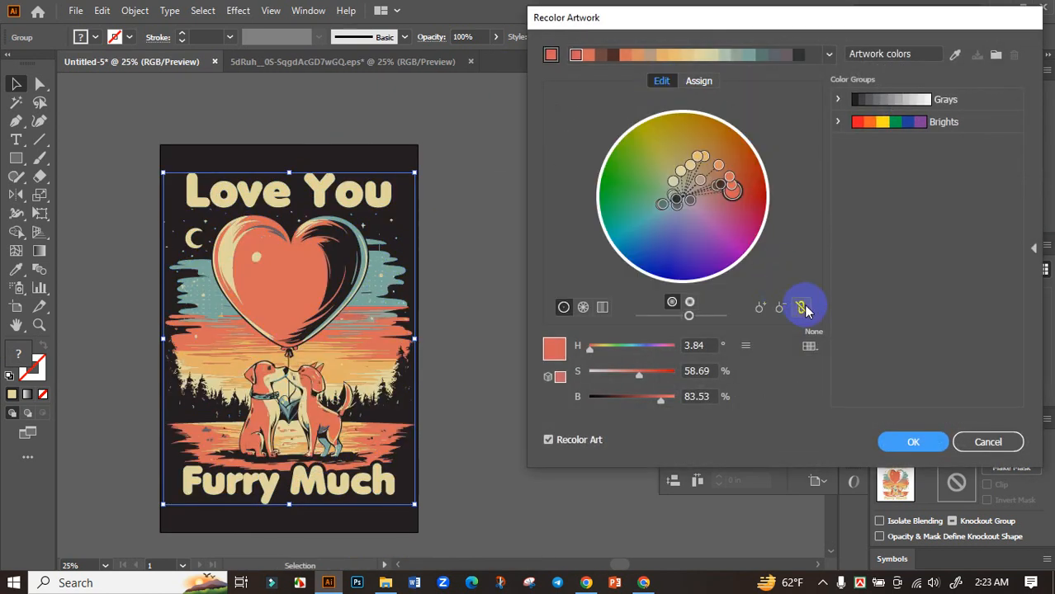
mouse_move(639, 379)
mouse_down()
mouse_move(654, 379)
mouse_move(675, 403)
mouse_move(655, 382)
mouse_up()
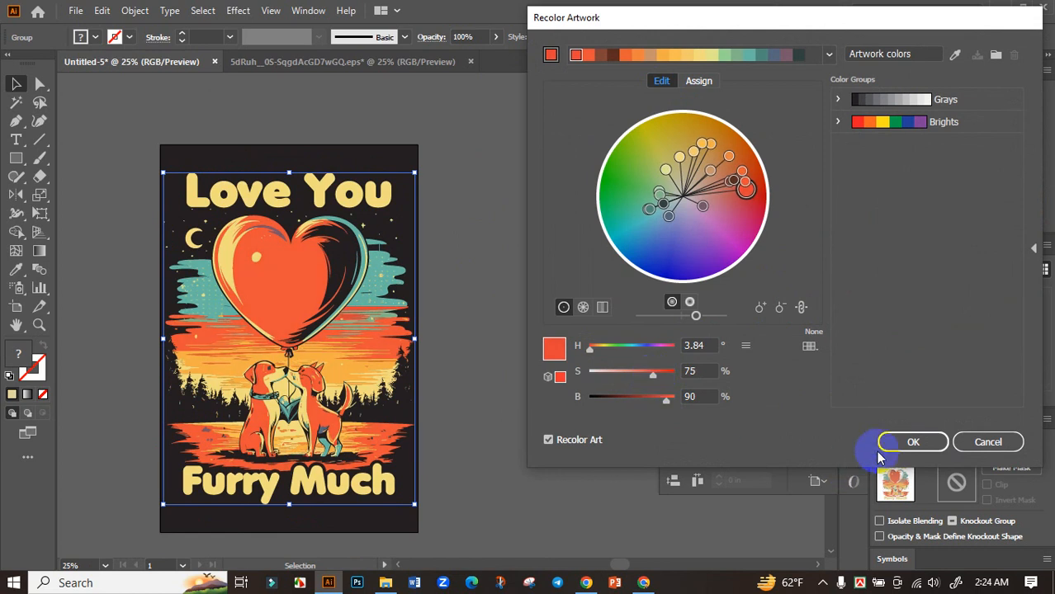
click(903, 441)
click(531, 319)
scroll(521, 322, down, 1)
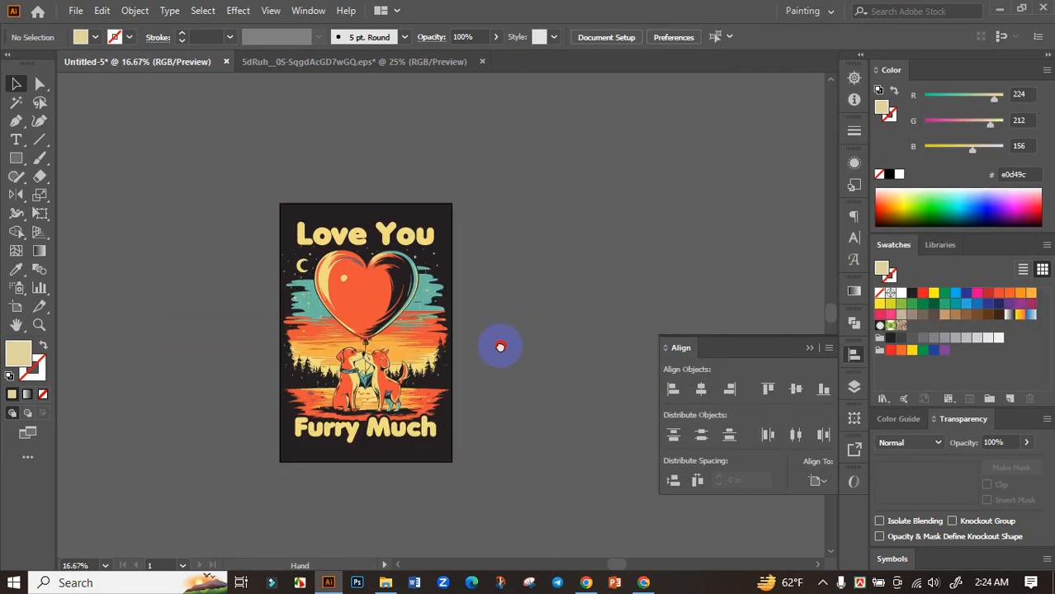
drag(499, 346, 598, 362)
scroll(551, 367, up, 2)
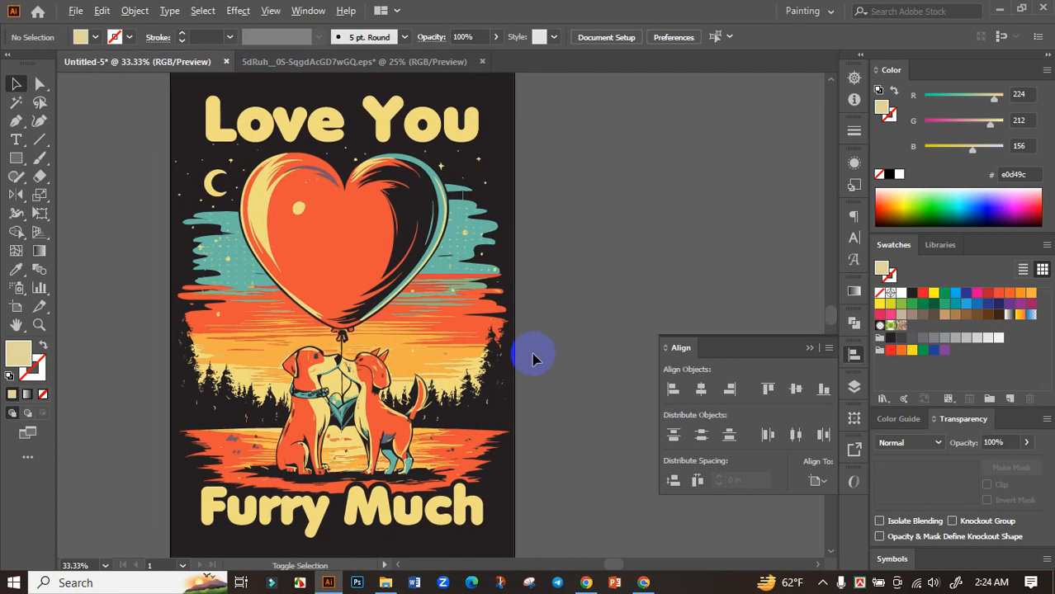
scroll(537, 353, down, 1)
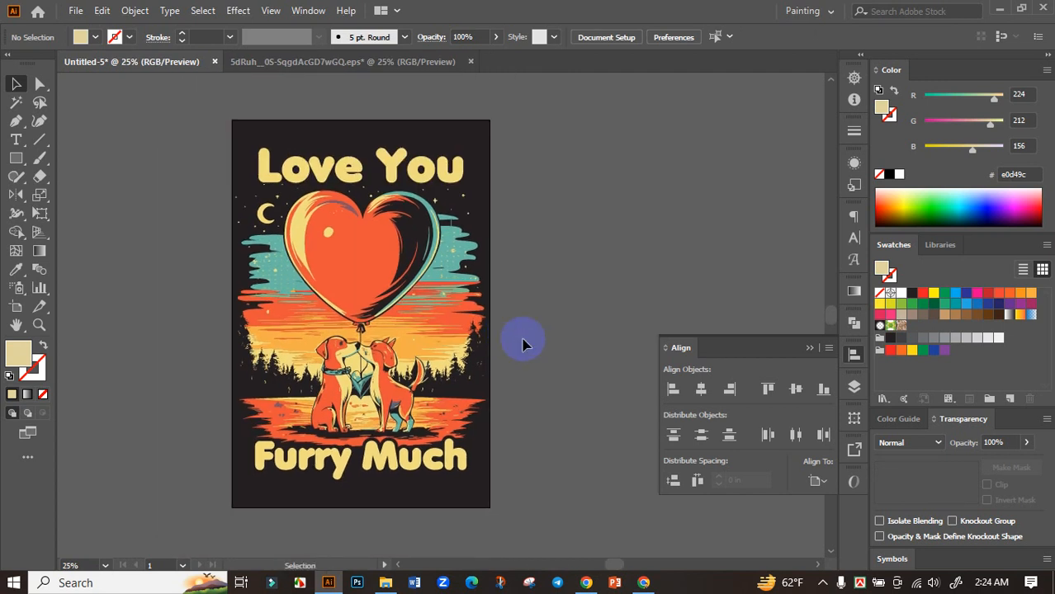